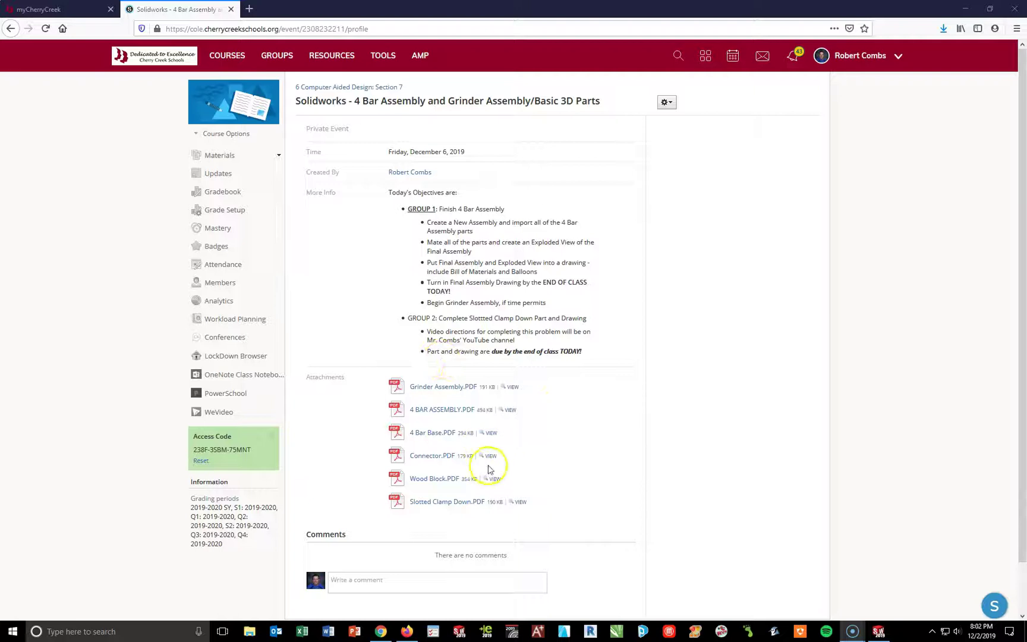
Open the Slotted Clamp Down.PDF attachment in Adobe Acrobat Reader, maximize it and collapse both side panes.
click(438, 505)
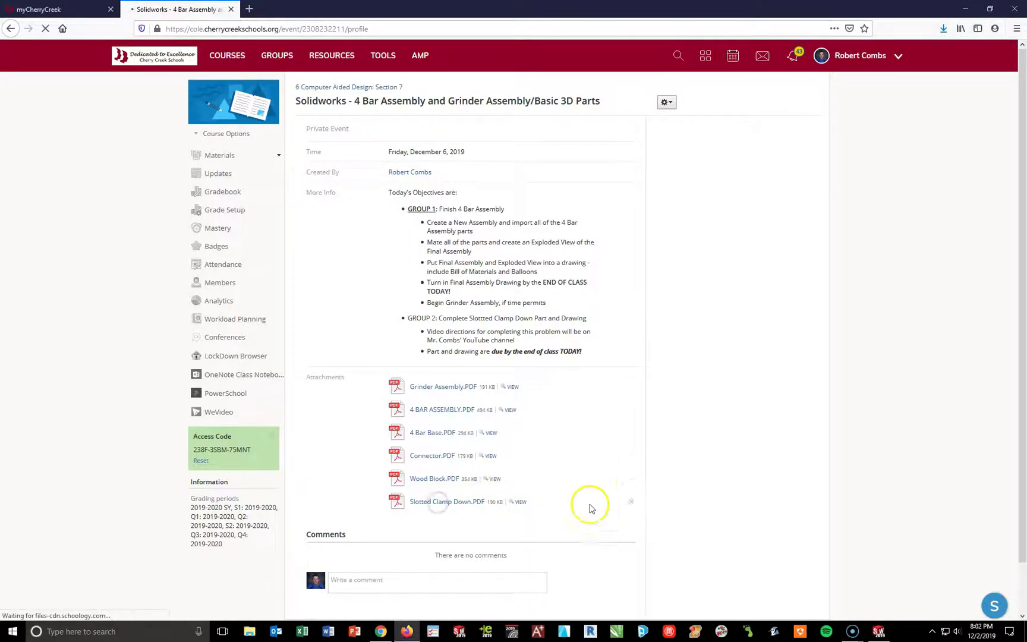
click(263, 207)
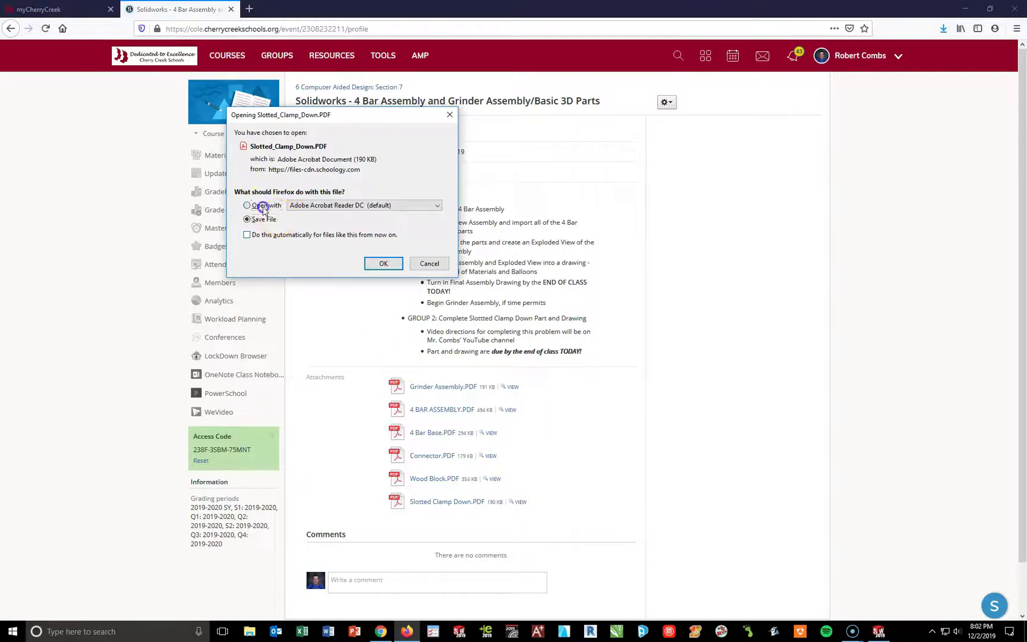
click(385, 265)
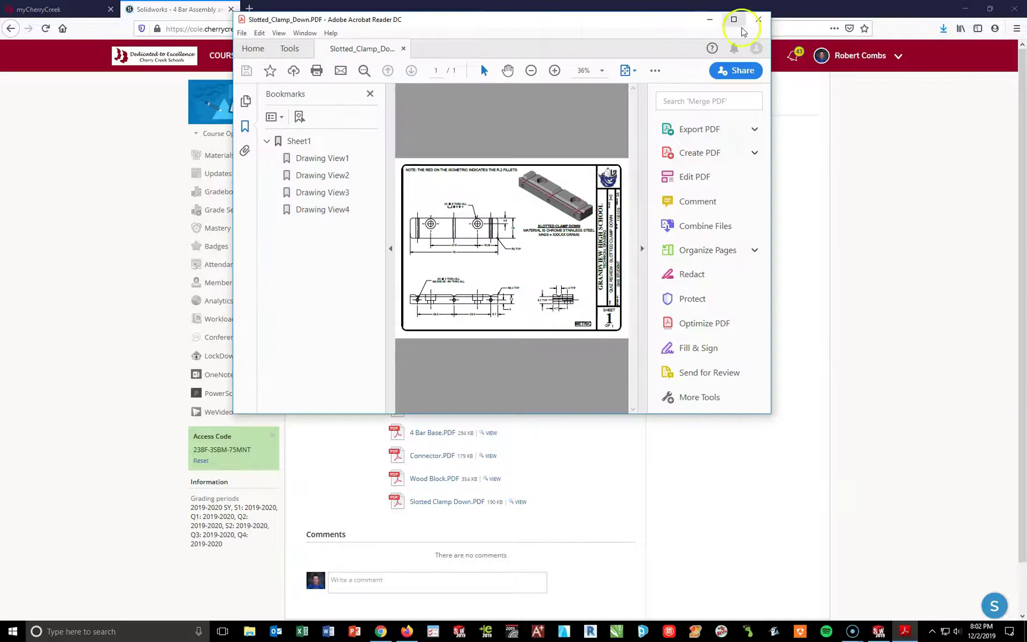
click(735, 24)
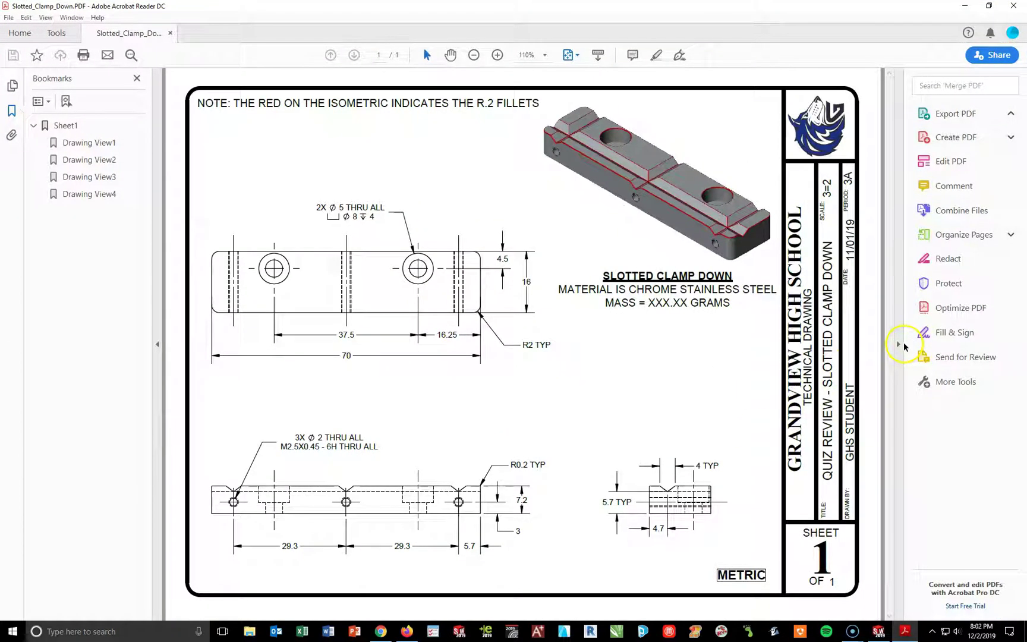
click(898, 345)
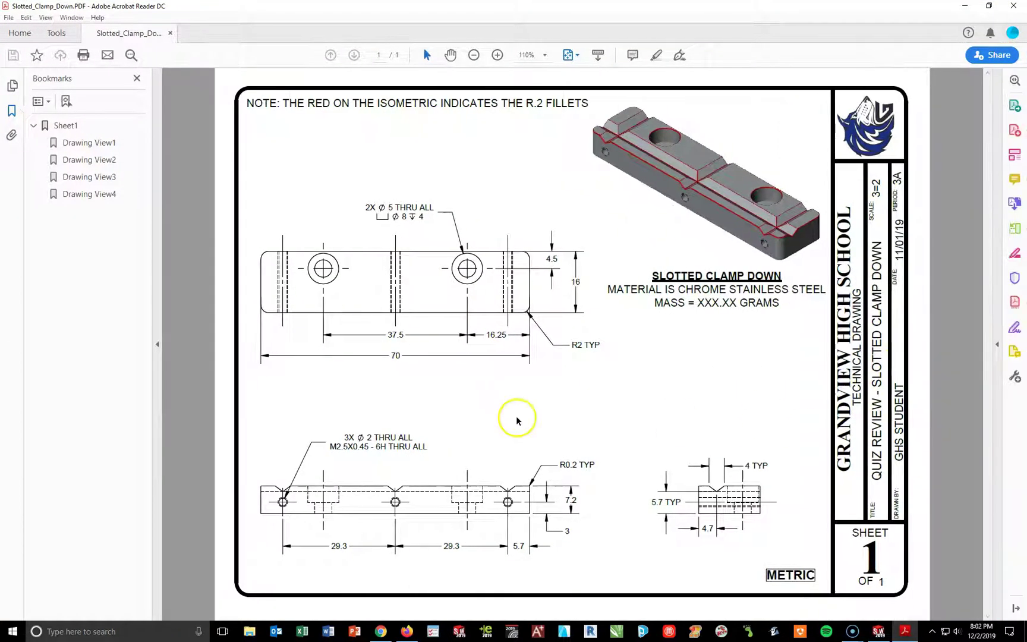
click(157, 344)
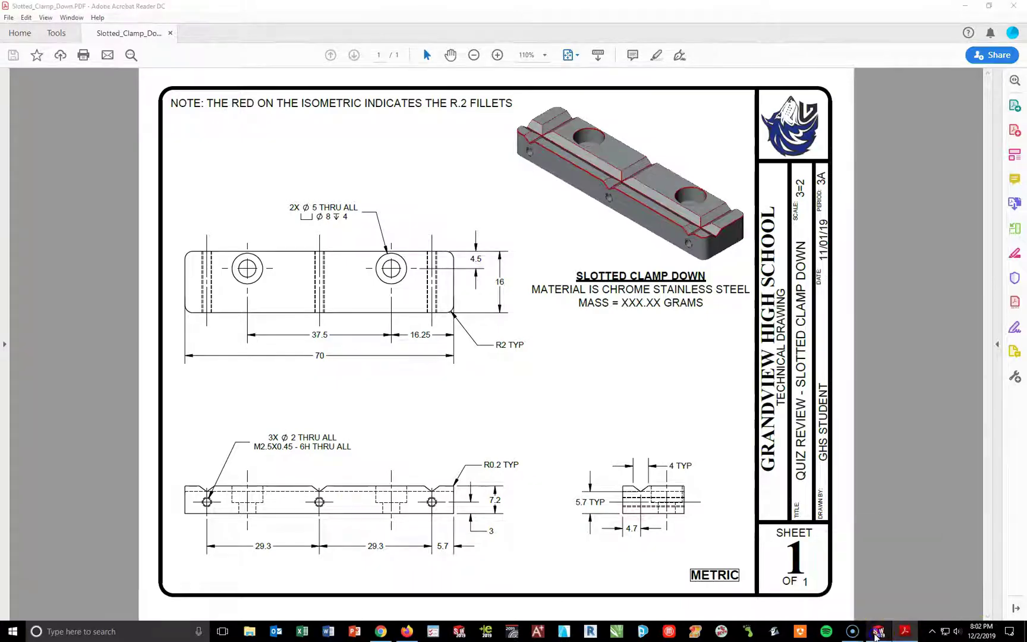
Switch to SOLIDWORKS and create a new part from the METRIC template.
click(877, 631)
click(234, 12)
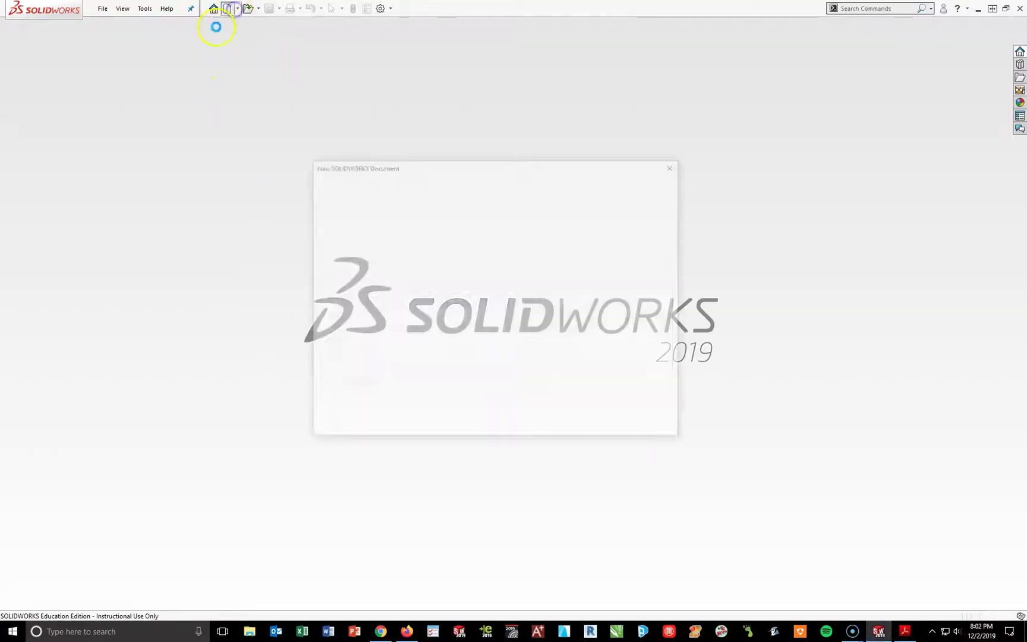
click(376, 204)
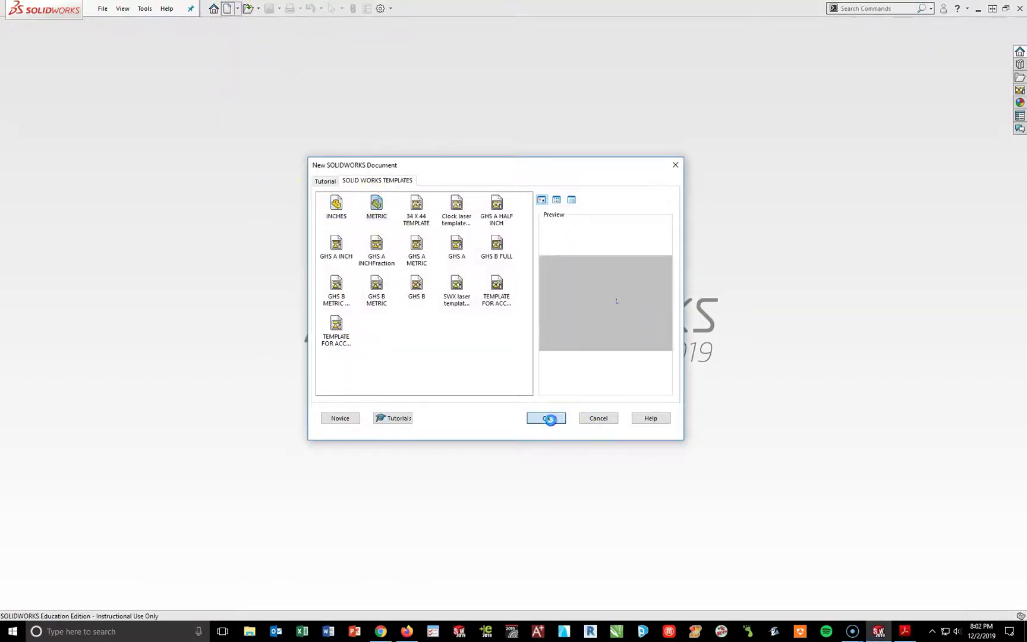
click(549, 419)
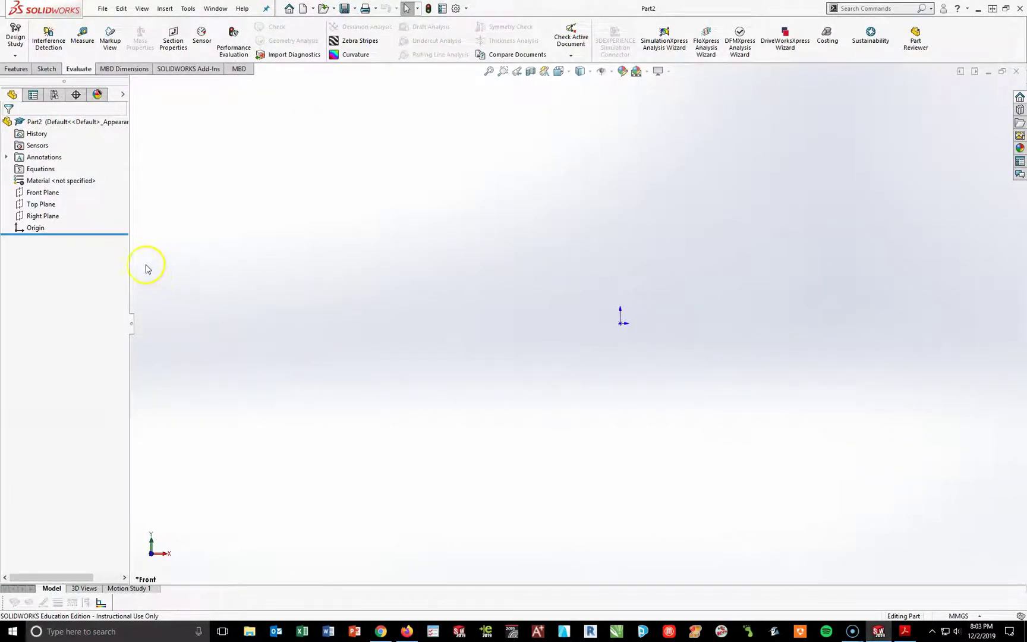
Sketch a corner rectangle about 142 by 47 mm on the Top Plane, starting at the origin.
click(40, 204)
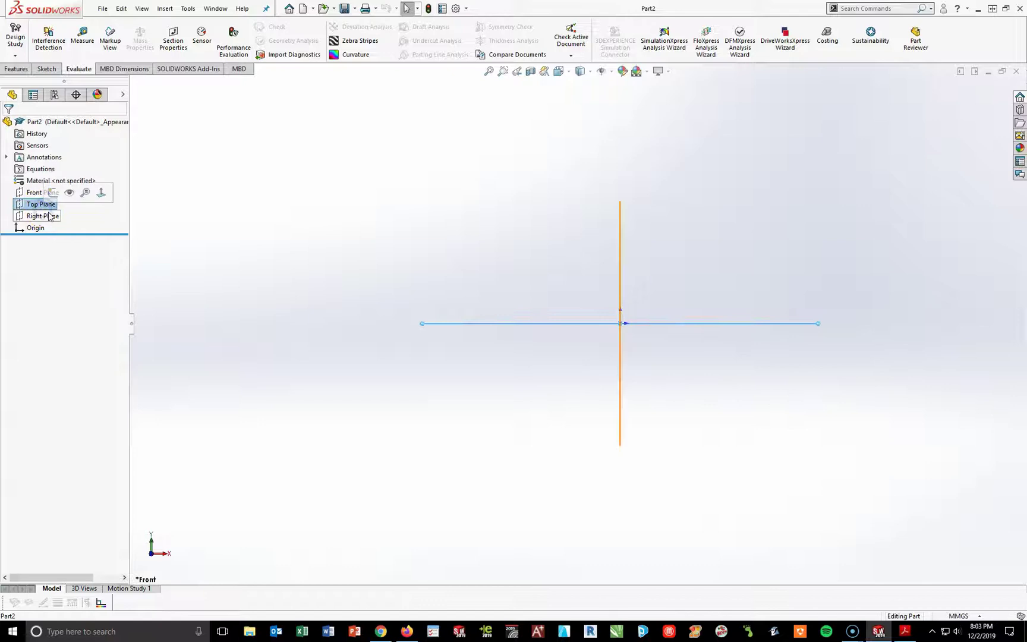
click(52, 192)
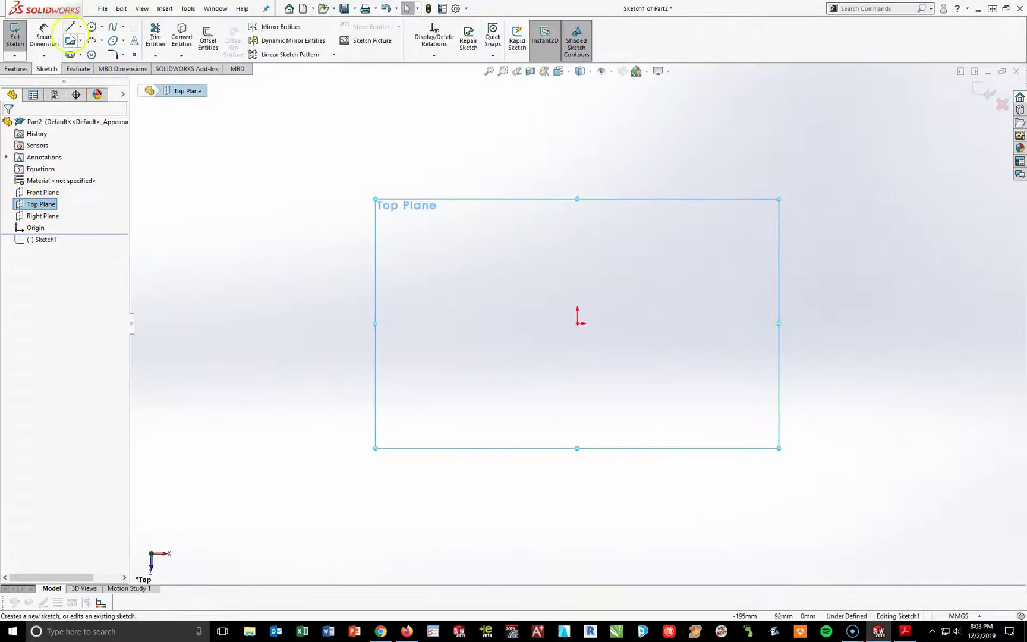
click(71, 40)
mouse_move(577, 322)
mouse_down()
mouse_move(748, 315)
mouse_move(899, 216)
mouse_up()
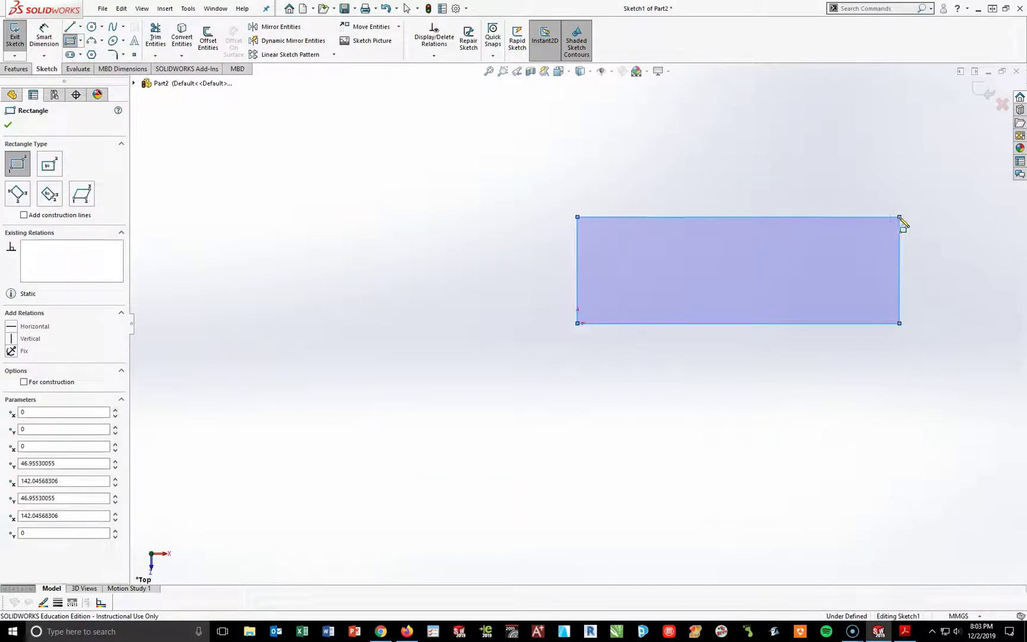
key(Escape)
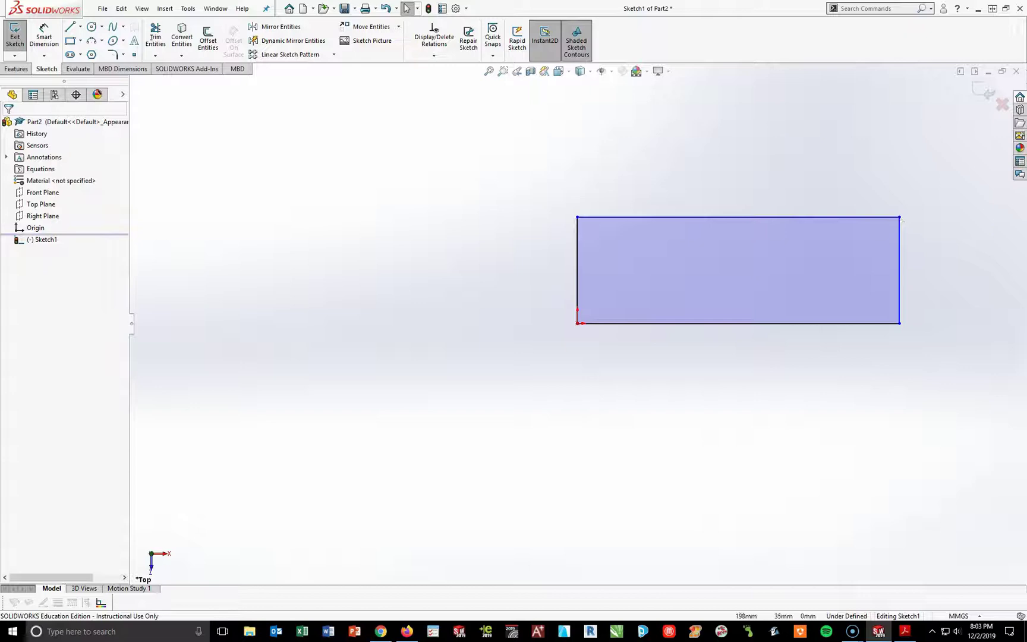
key(f)
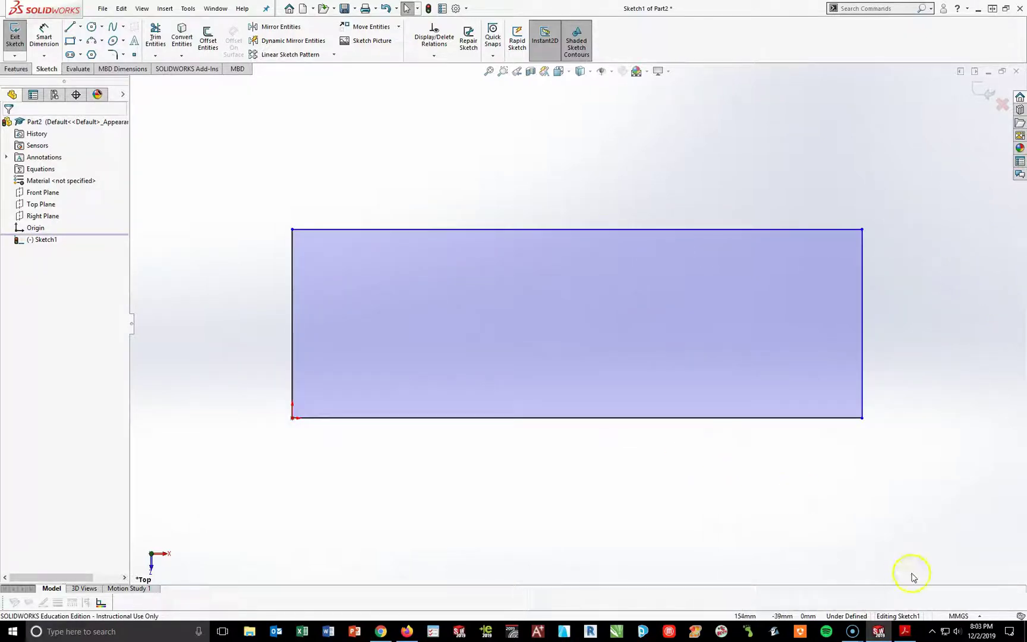
Check the overall length on the PDF drawing in Acrobat Reader and dimension the rectangle's lower edge to 70 mm in SOLIDWORKS.
click(905, 632)
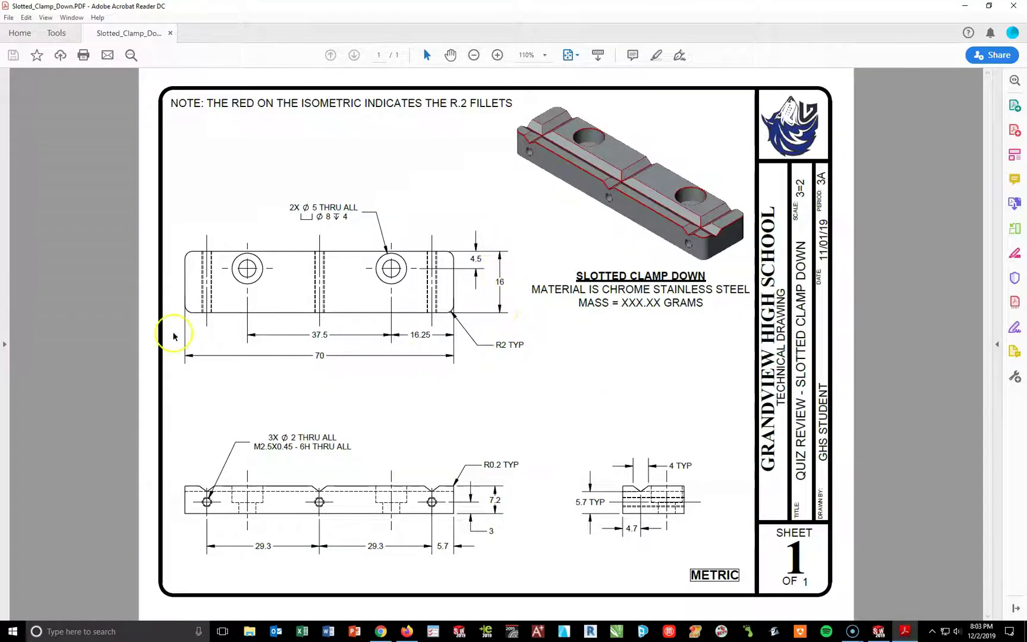
click(879, 630)
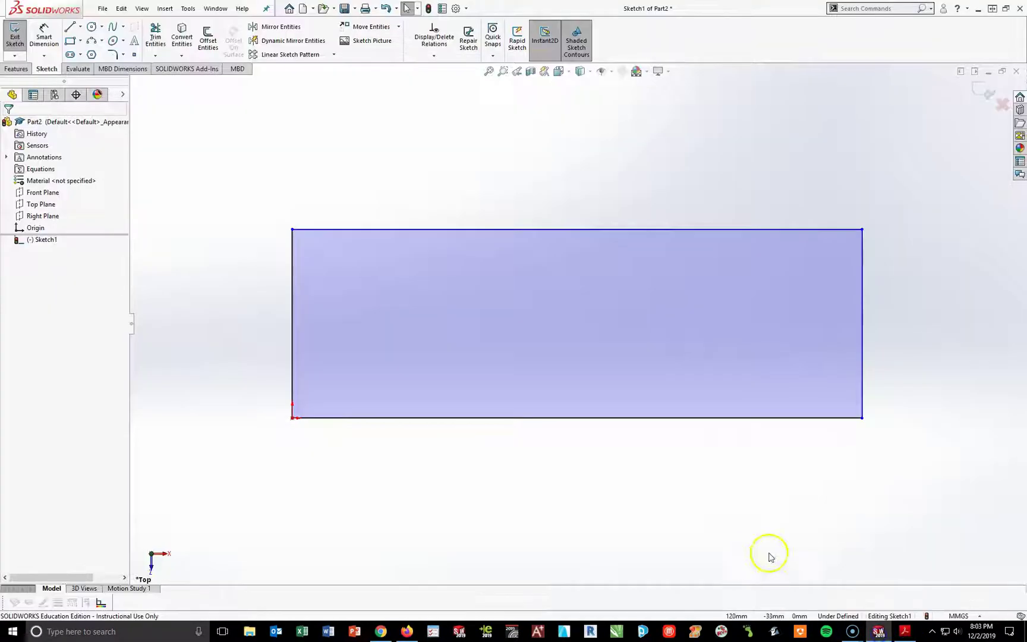
click(47, 36)
click(580, 418)
click(571, 474)
text(70)
key(Return)
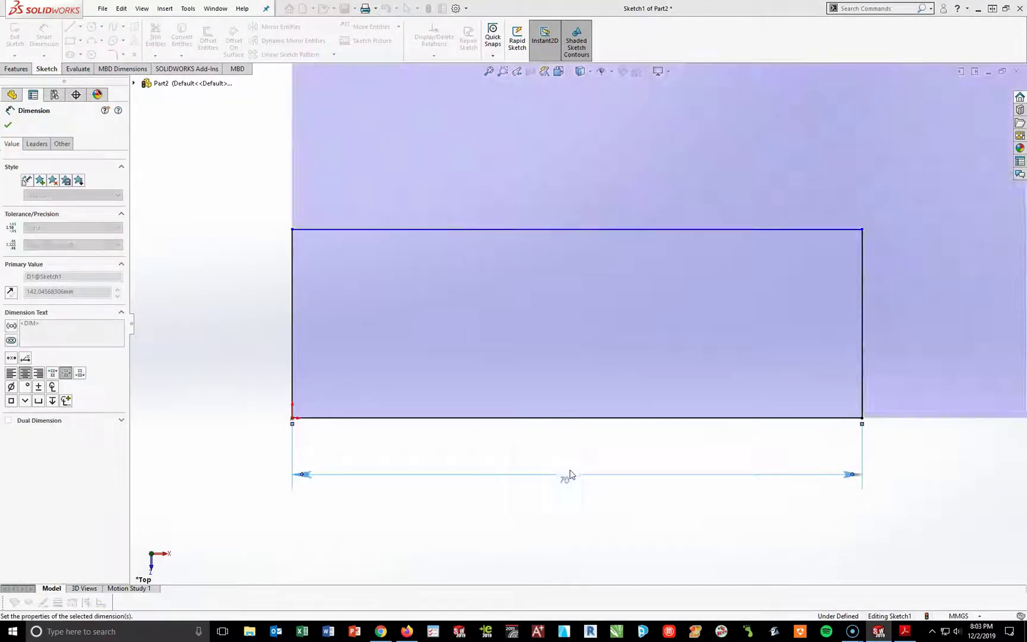
Dimension the rectangle's short side to 16 mm.
click(862, 372)
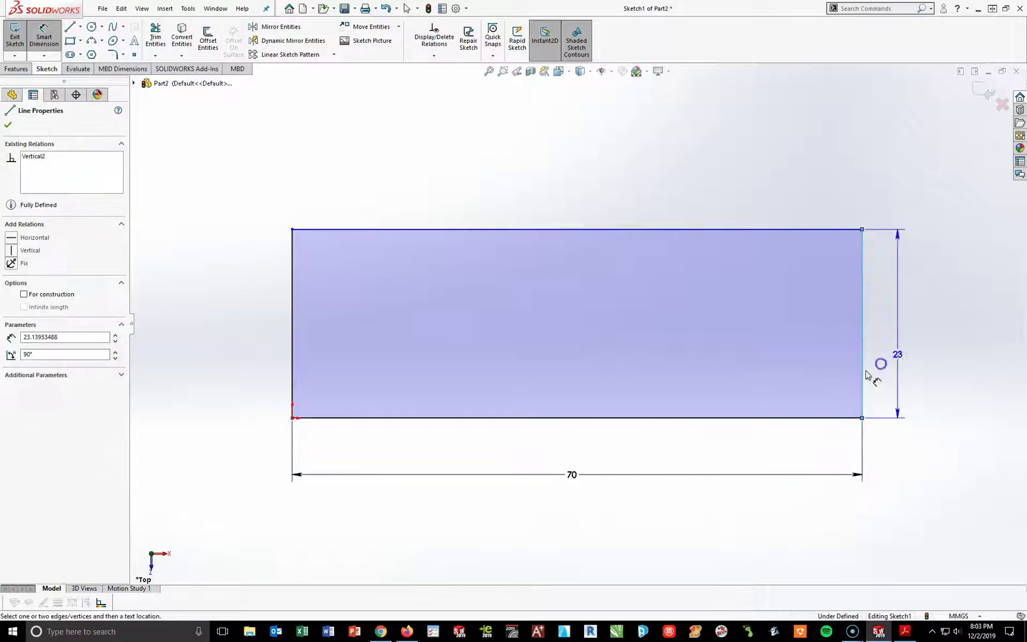
click(917, 342)
text(16)
key(Return)
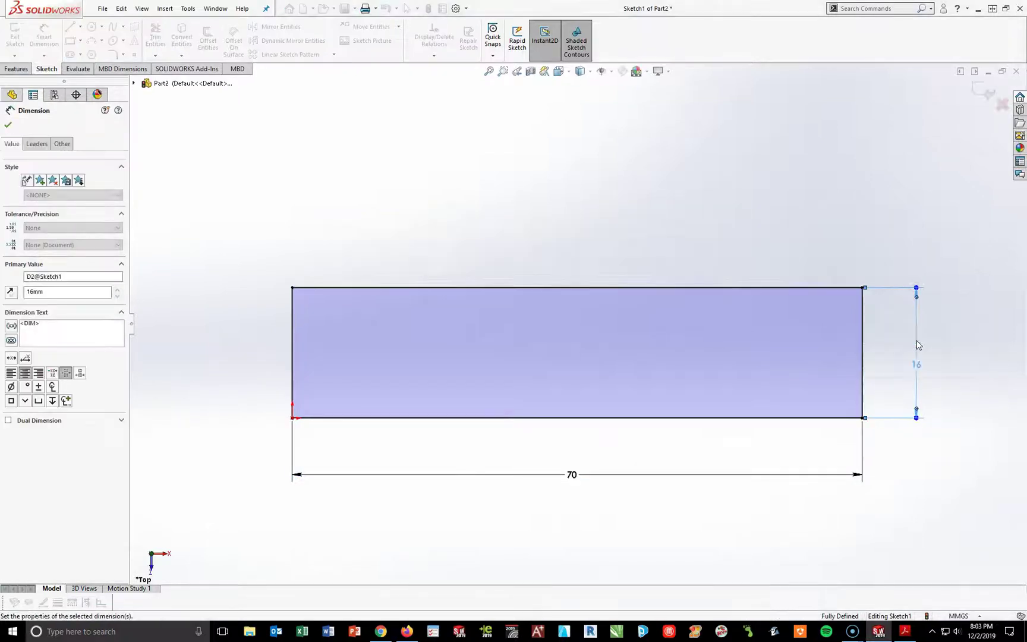
click(580, 531)
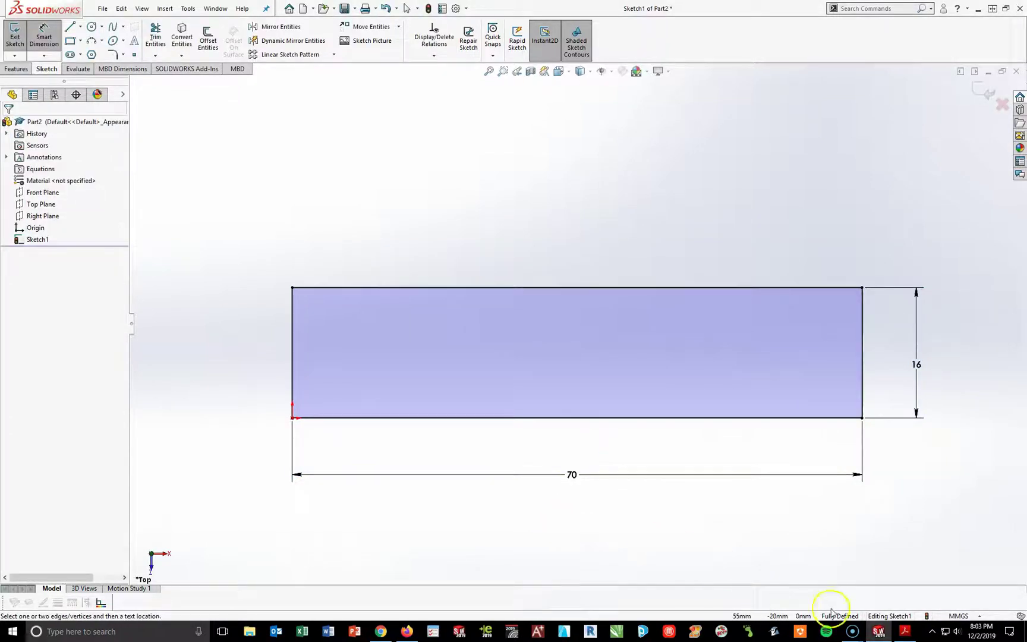
Check the block height on the PDF drawing in Acrobat Reader and extrude the rectangle 7.2 mm blind in SOLIDWORKS.
click(904, 635)
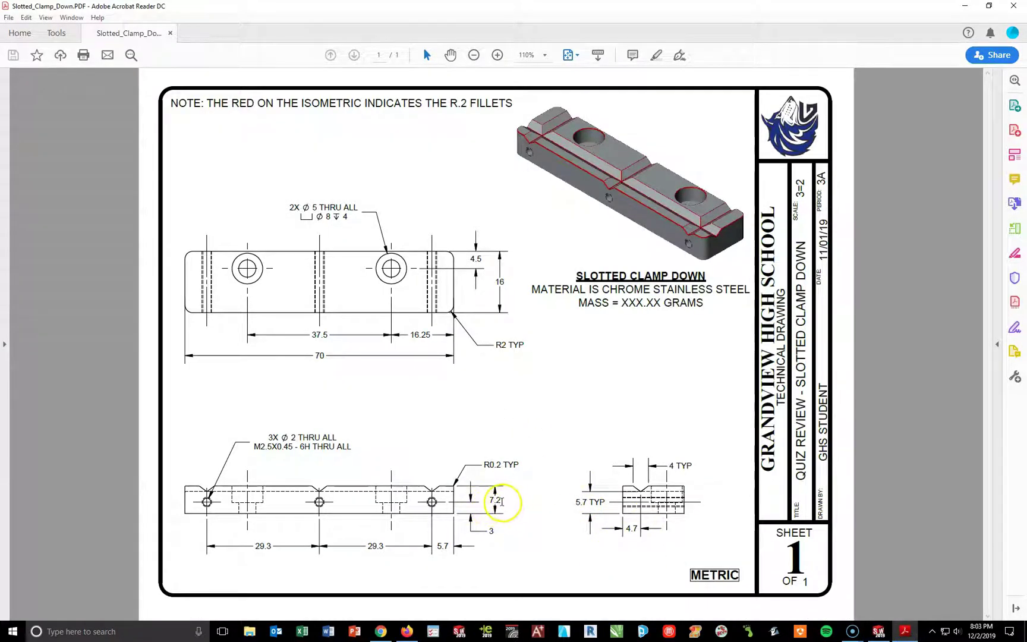
click(878, 631)
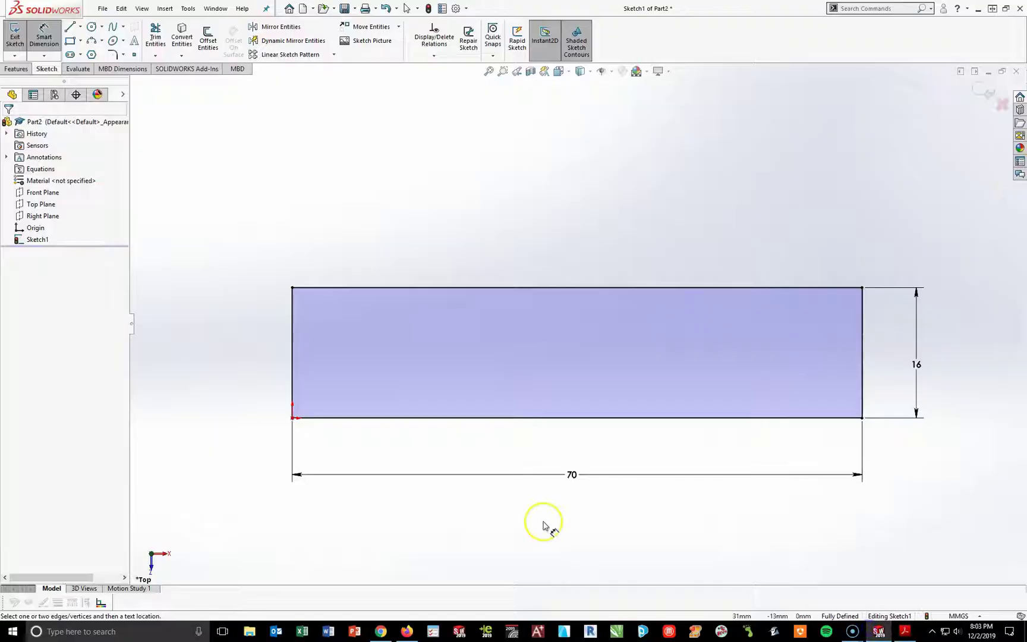
click(12, 68)
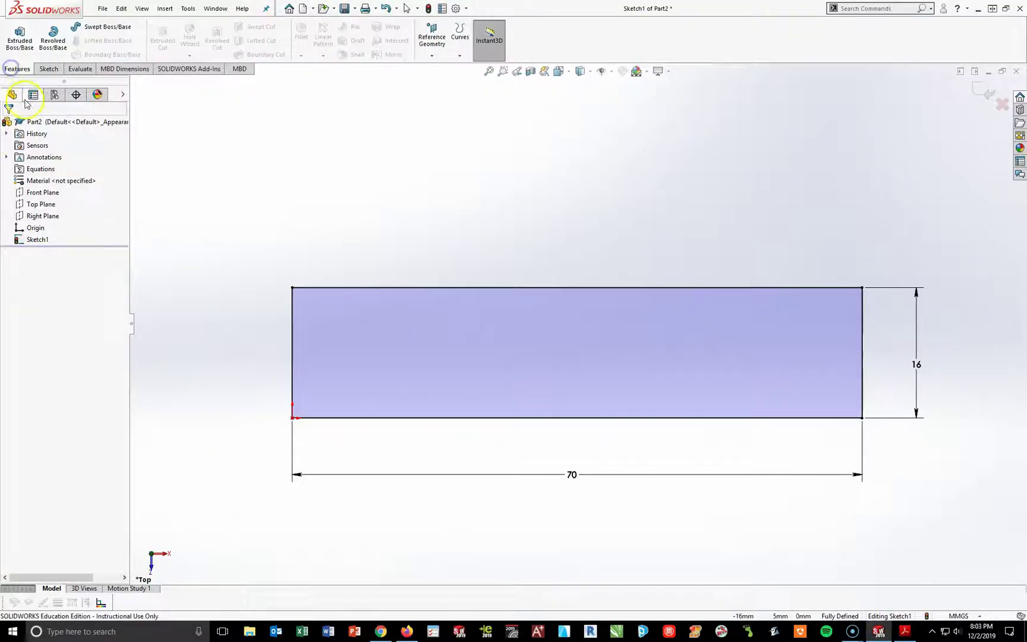
click(22, 40)
click(24, 42)
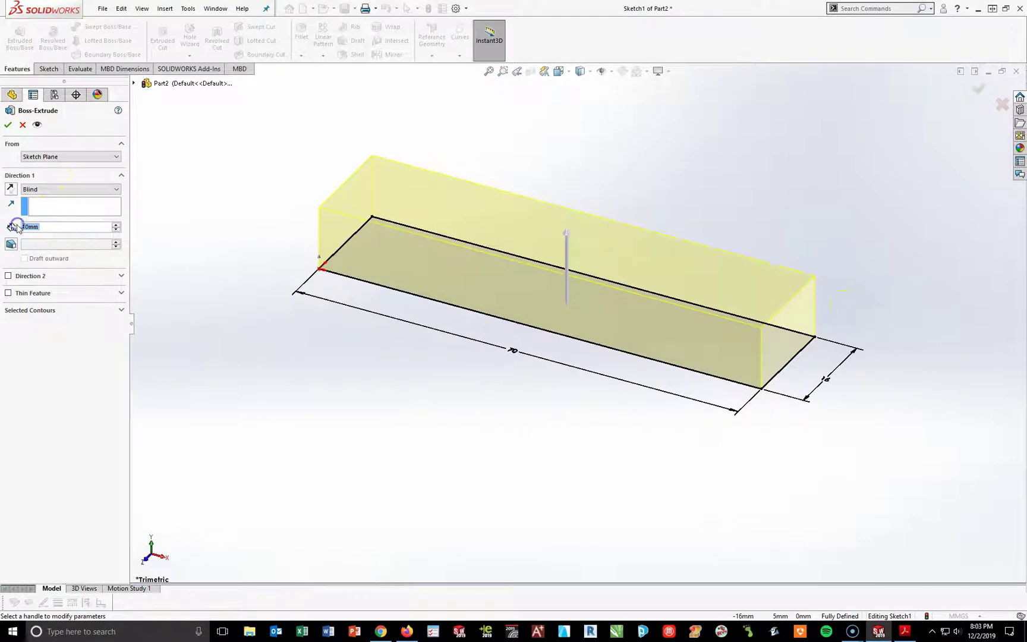
text(7)
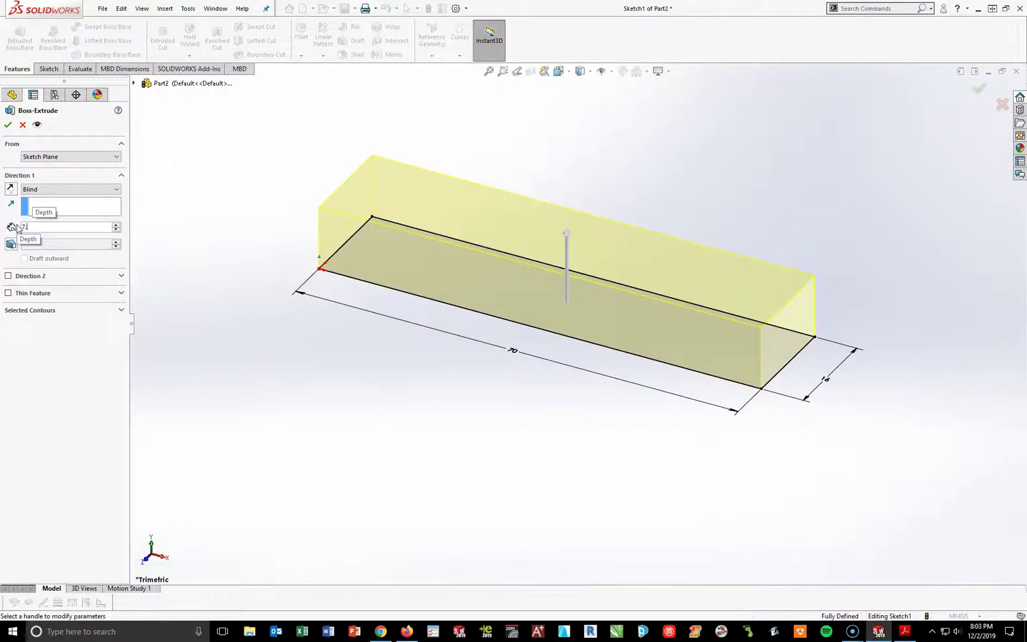
text(.2)
key(Return)
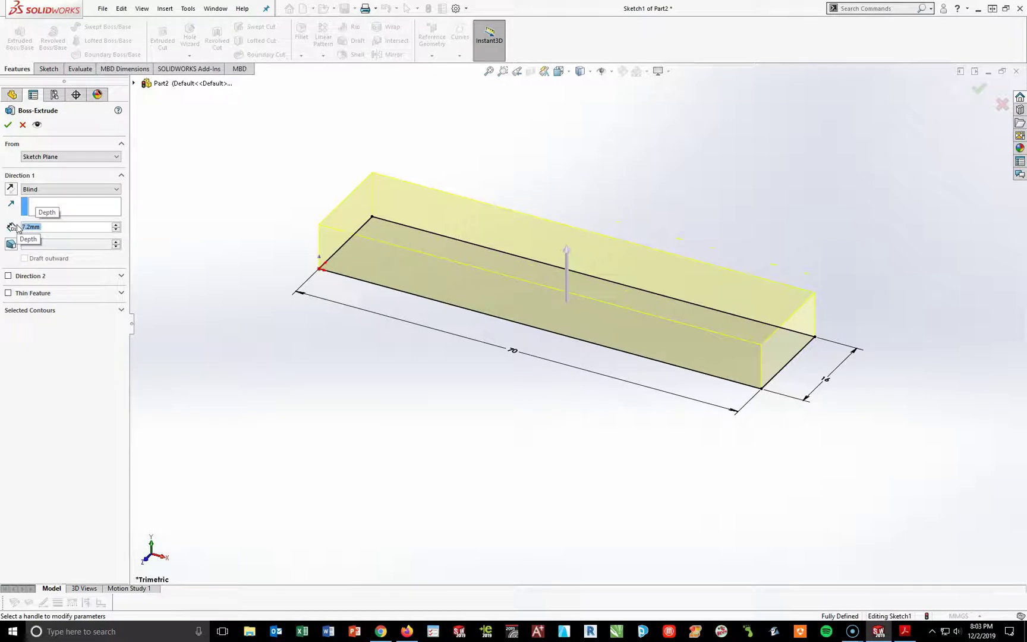
click(6, 125)
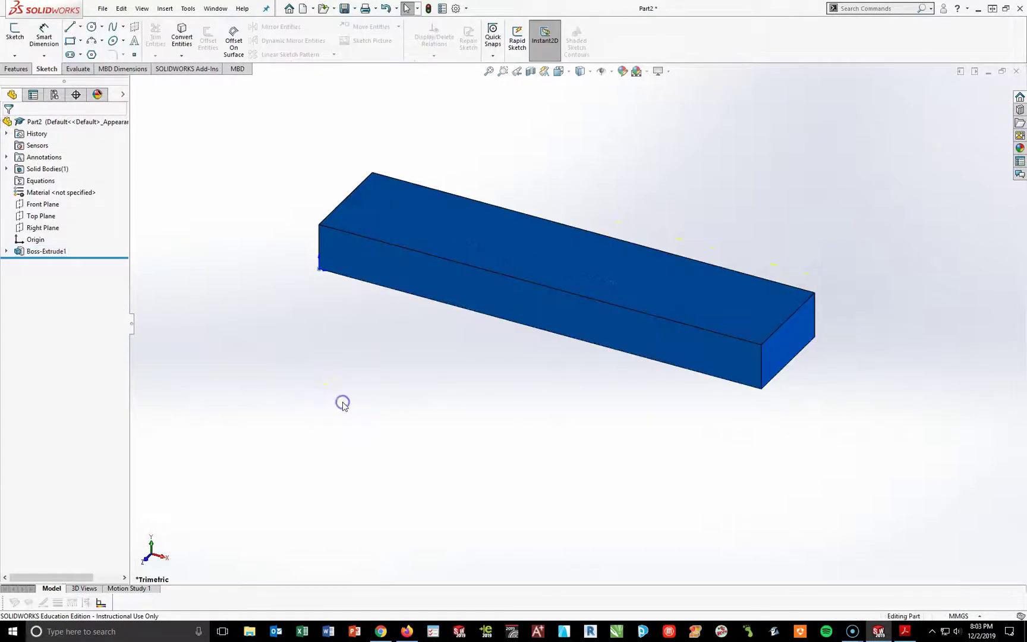
key(f)
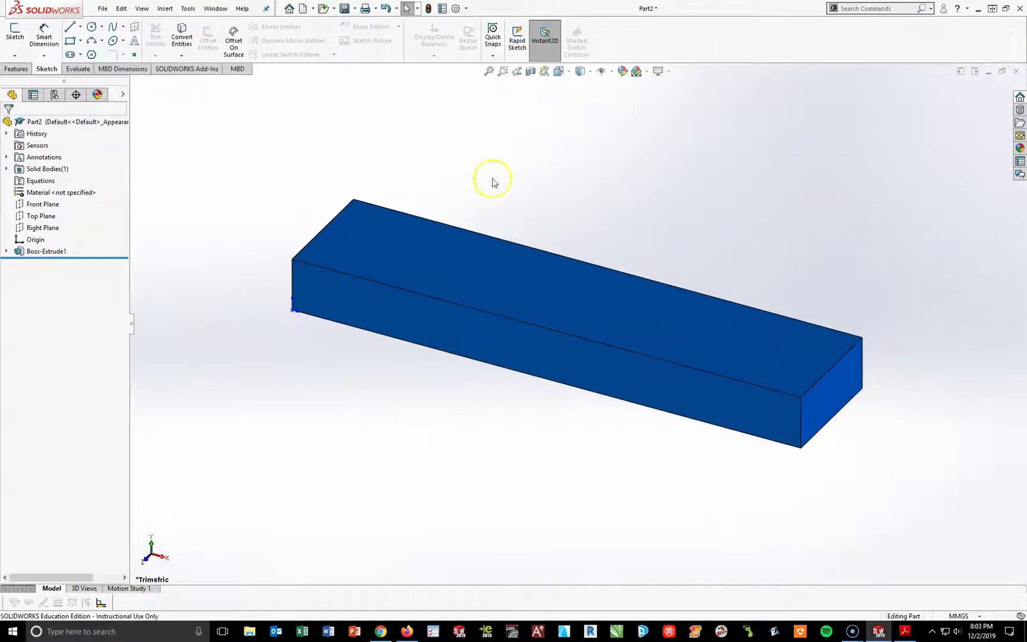
Look up the material on the PDF drawing in Acrobat Reader and apply Chrome Stainless Steel to the part in SOLIDWORKS.
click(904, 629)
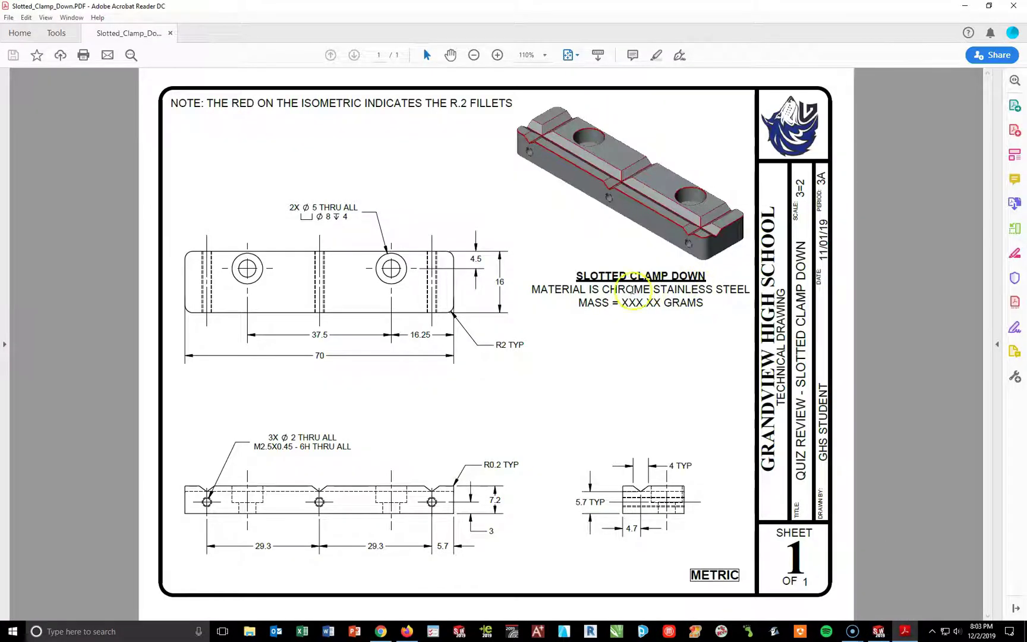
drag(602, 289, 750, 290)
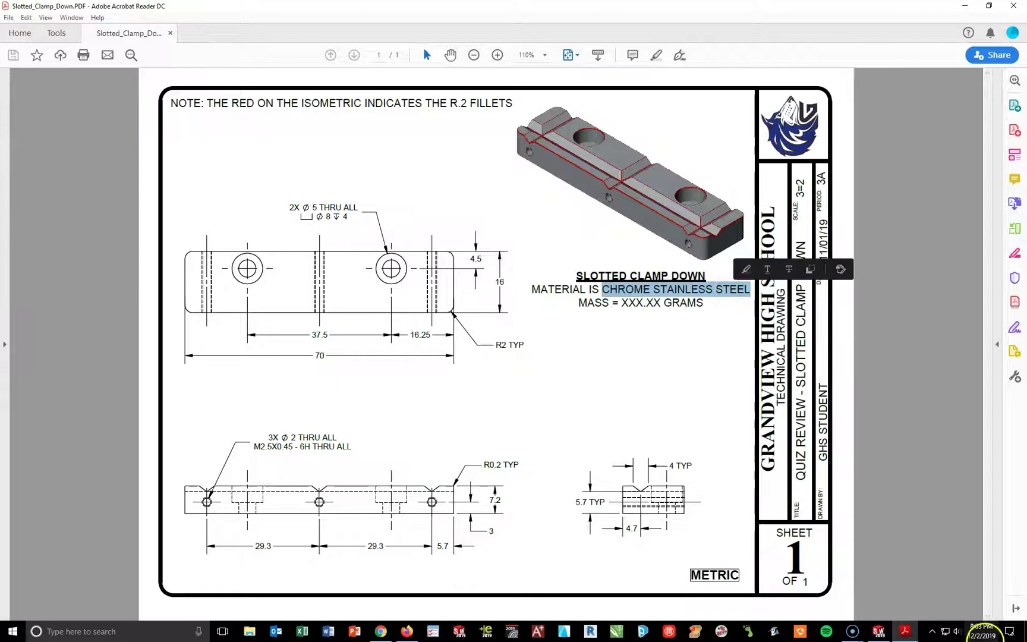
click(884, 635)
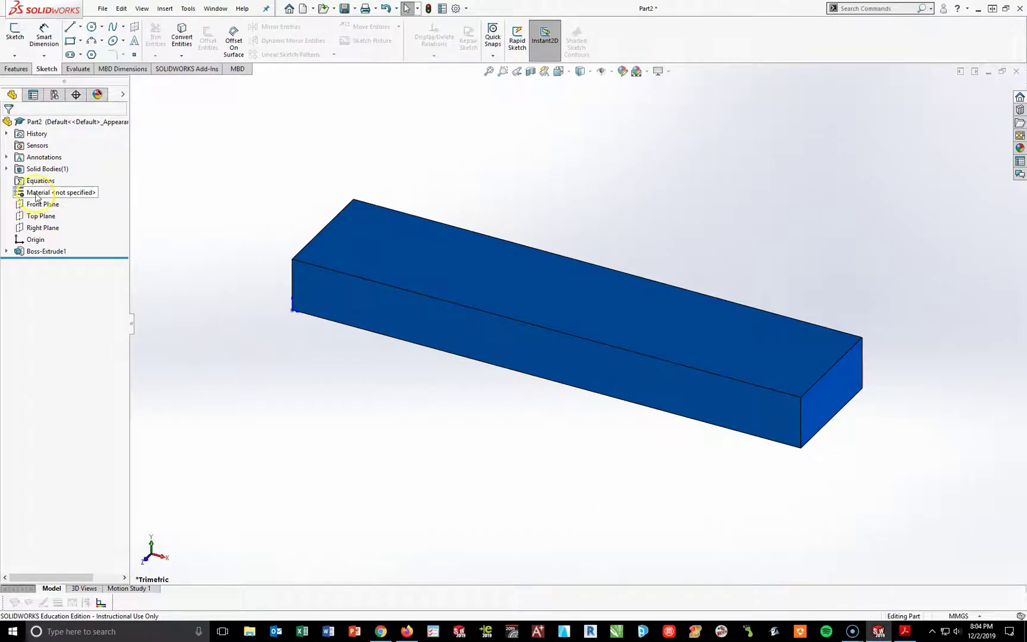
right_click(37, 193)
click(58, 201)
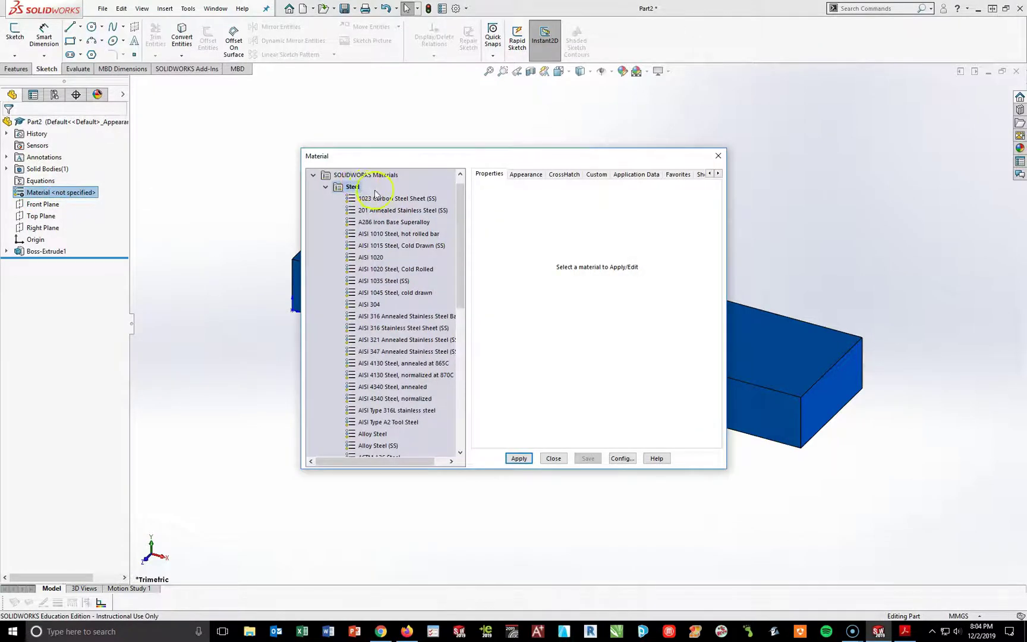
drag(460, 202, 461, 265)
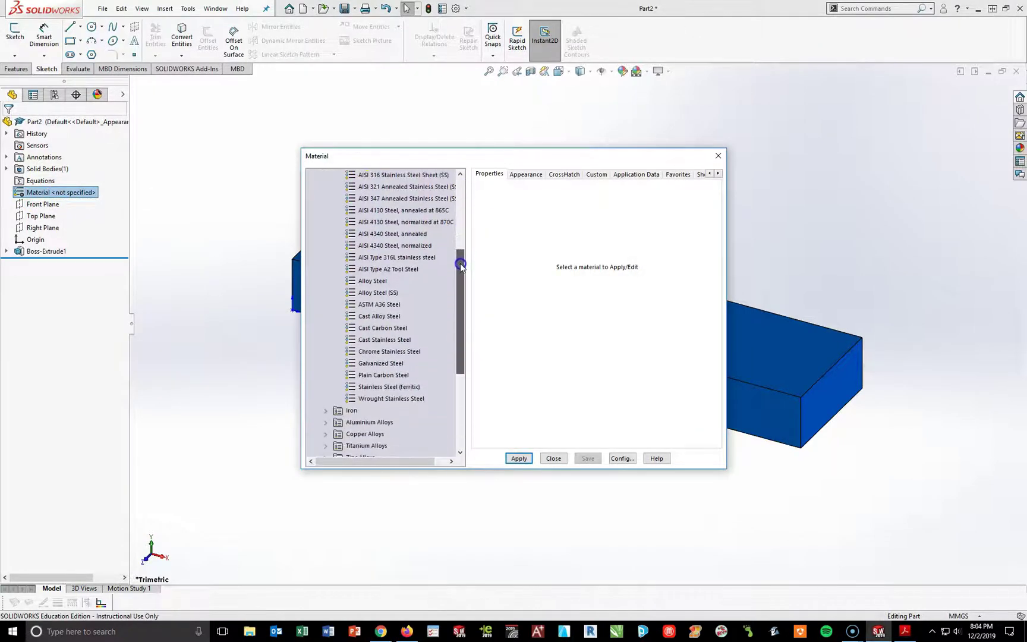
click(377, 352)
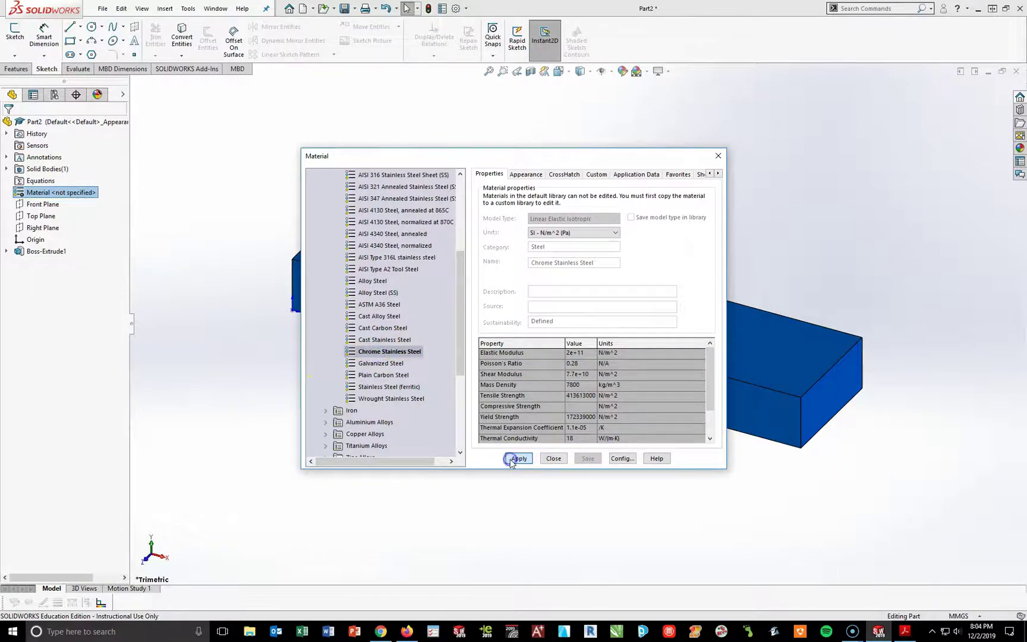
click(551, 458)
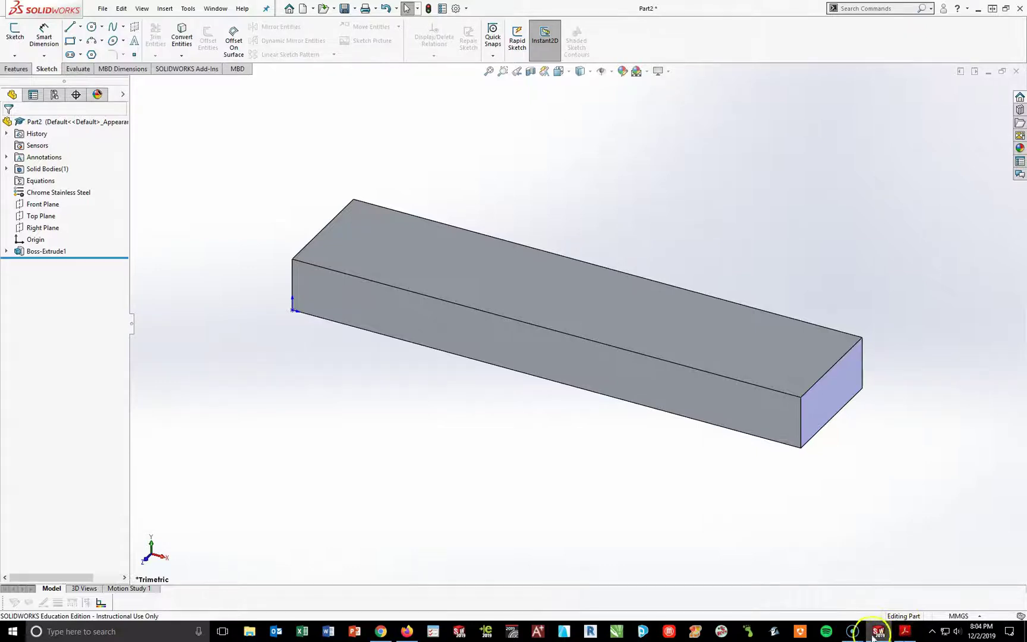
Check the V-groove in the PDF drawing's end view in Acrobat Reader and start a sketch on the block's right end face in SOLIDWORKS, viewed normal to it.
click(904, 631)
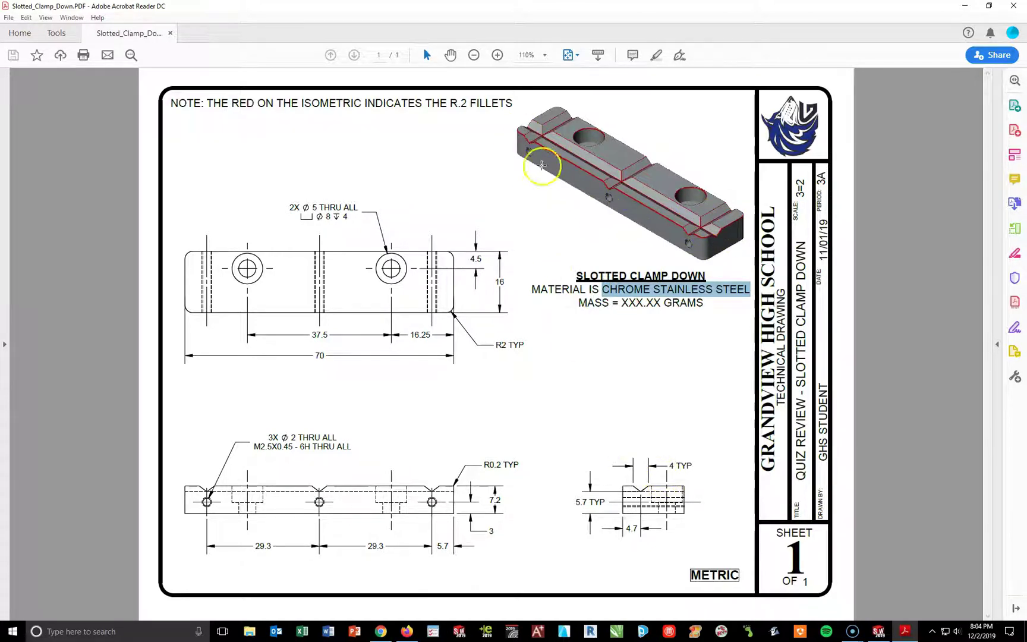
click(498, 55)
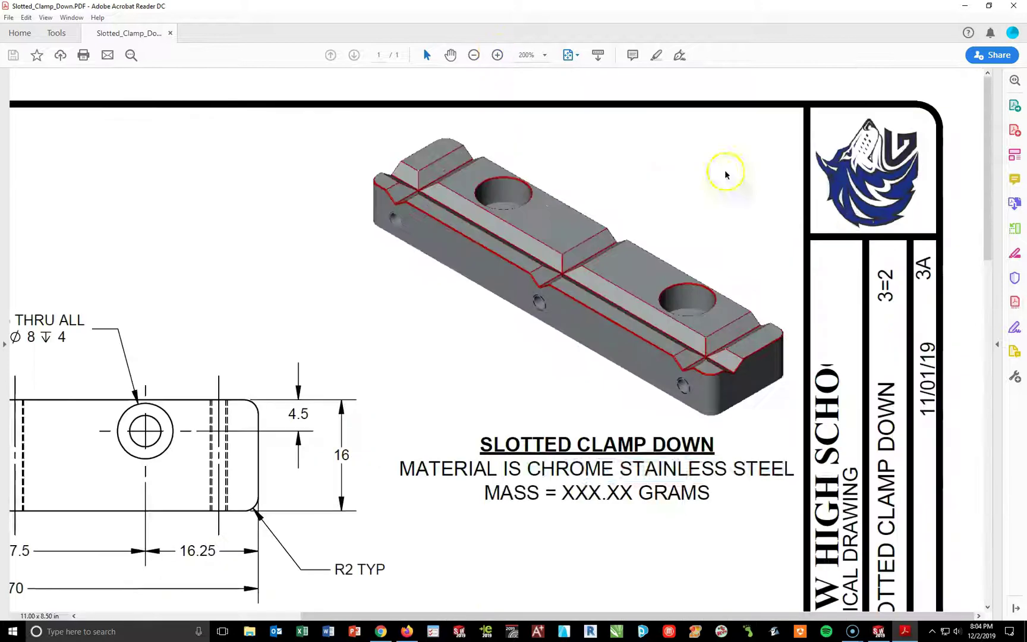
drag(986, 231, 989, 557)
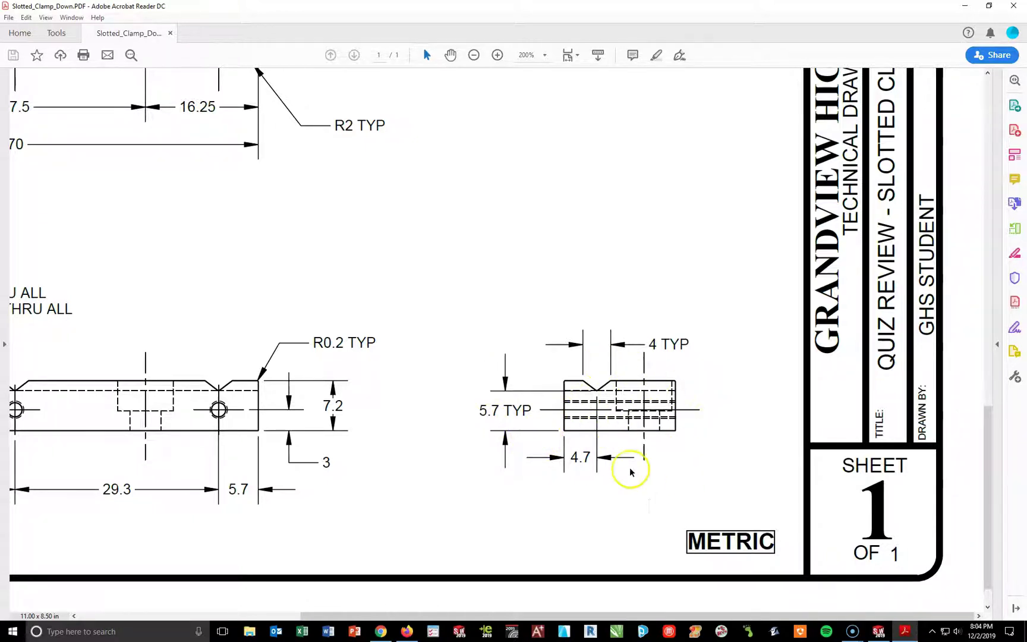
click(878, 631)
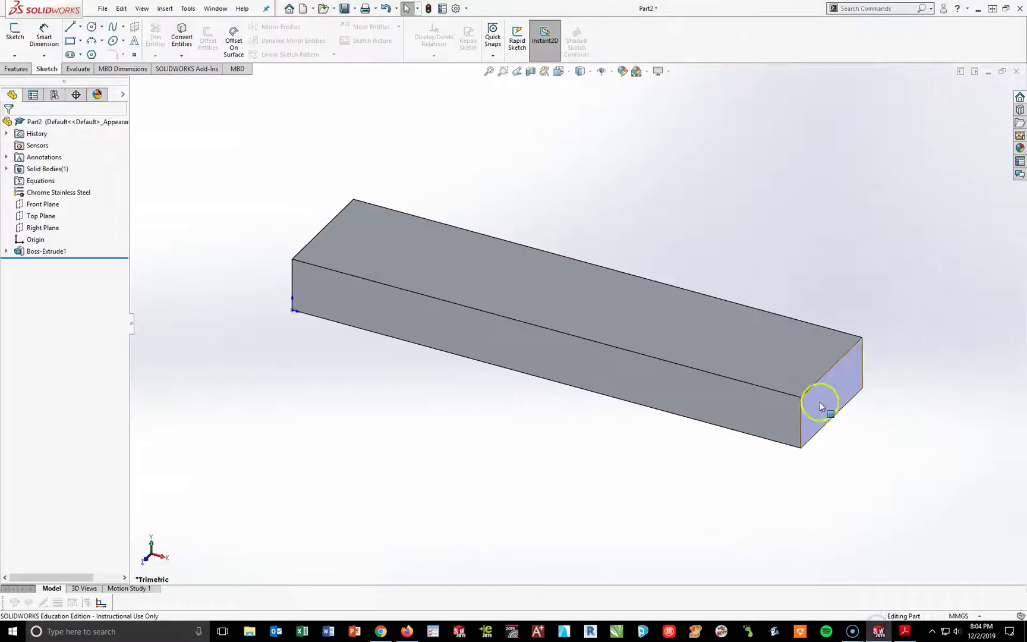
click(819, 417)
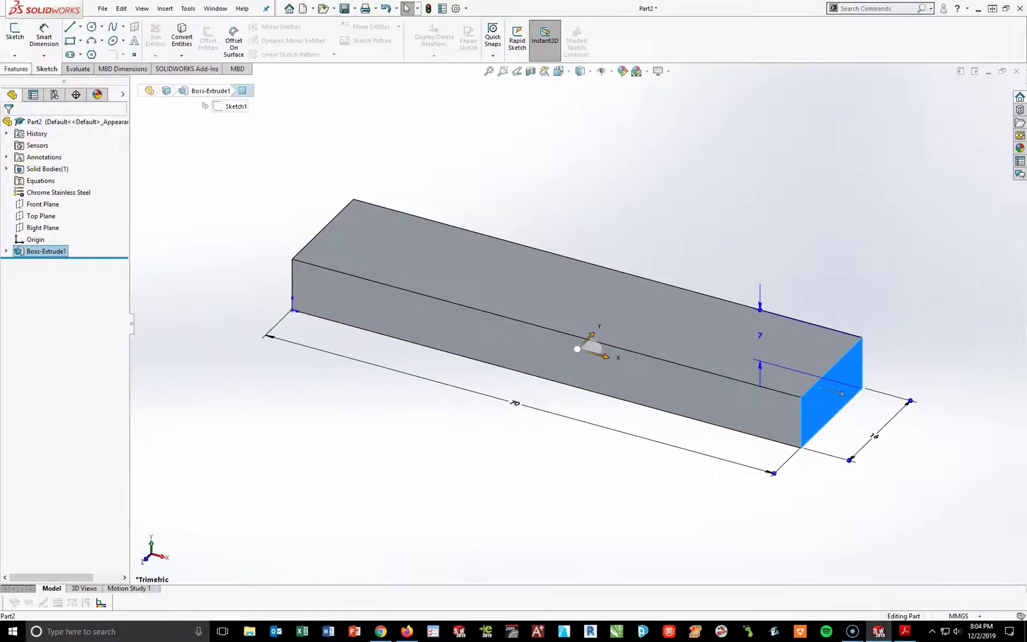
click(16, 51)
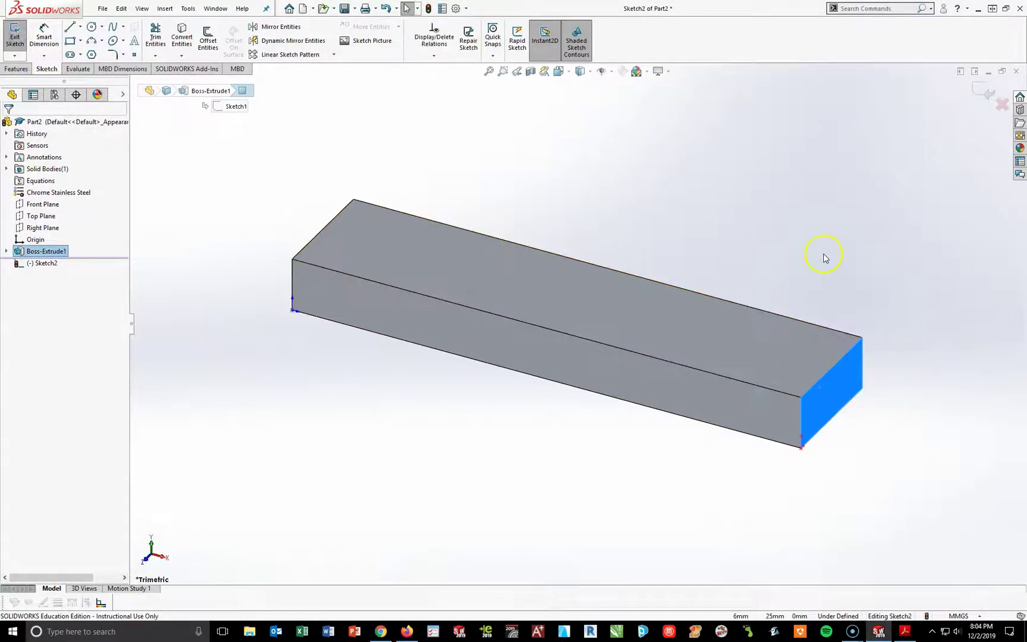
key(space)
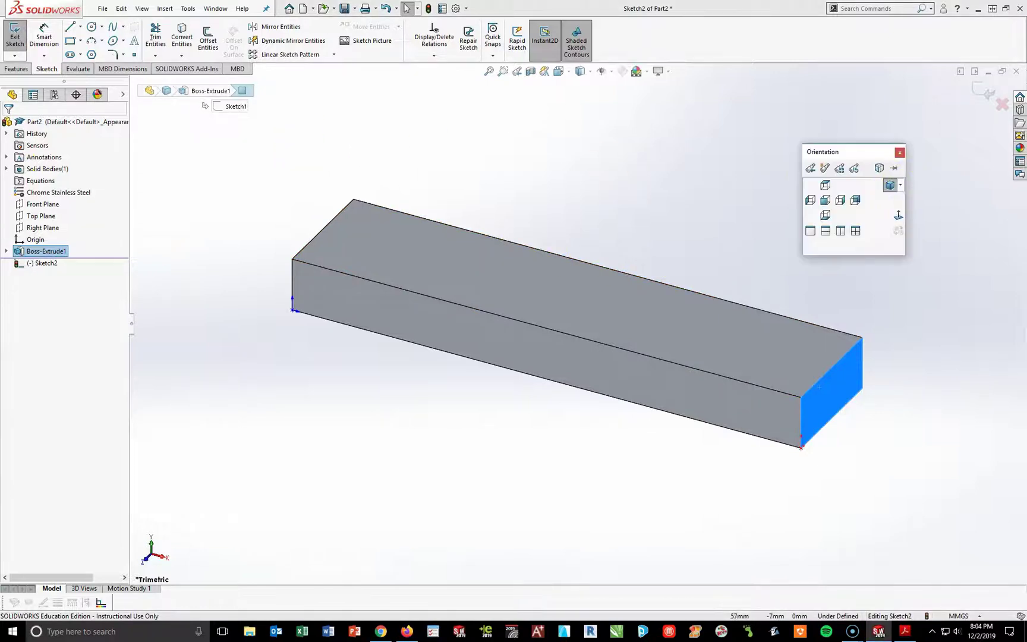
click(897, 217)
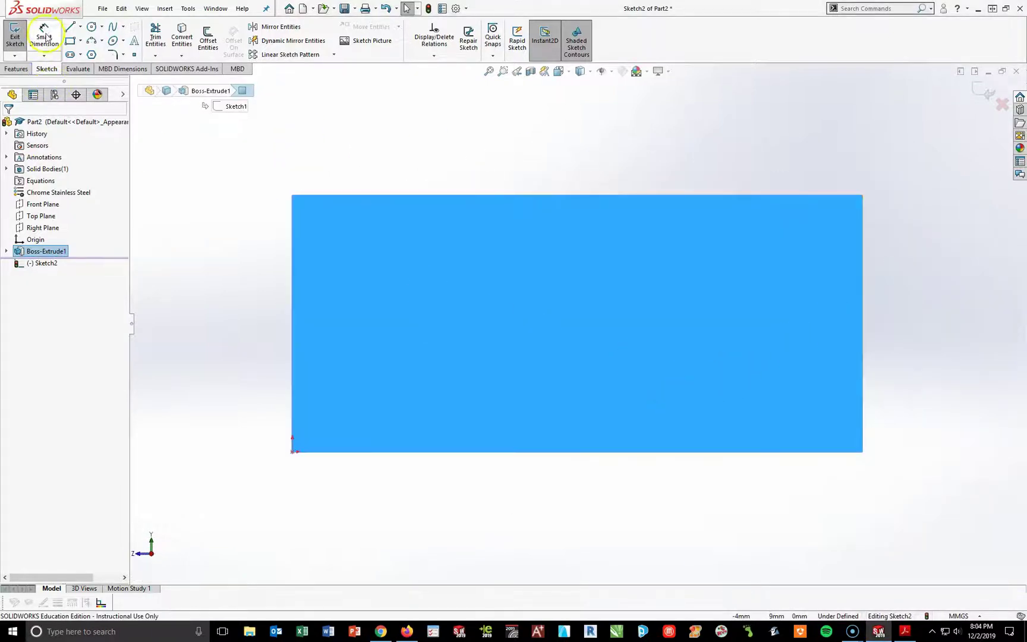
Sketch a V of two lines descending from the end face's upper edge, with its left leg about 2.9 mm long.
click(69, 27)
click(424, 196)
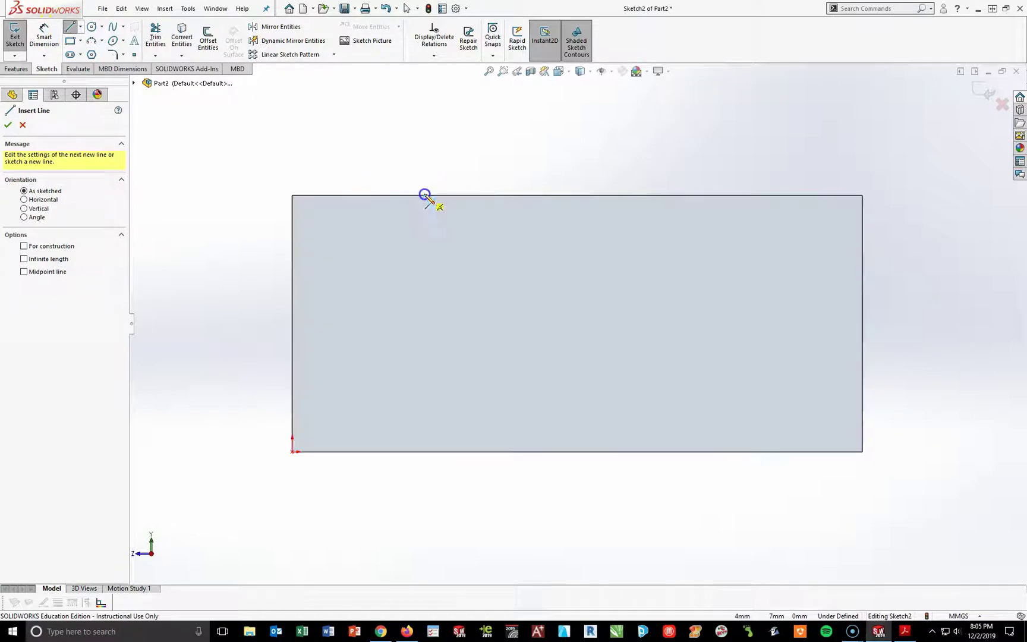
click(503, 263)
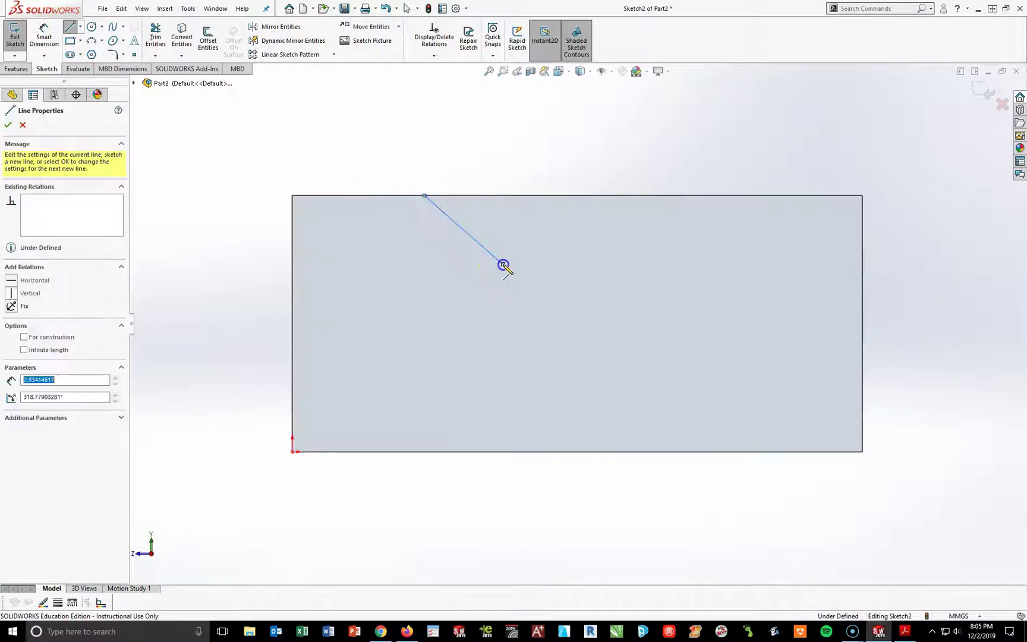
click(576, 195)
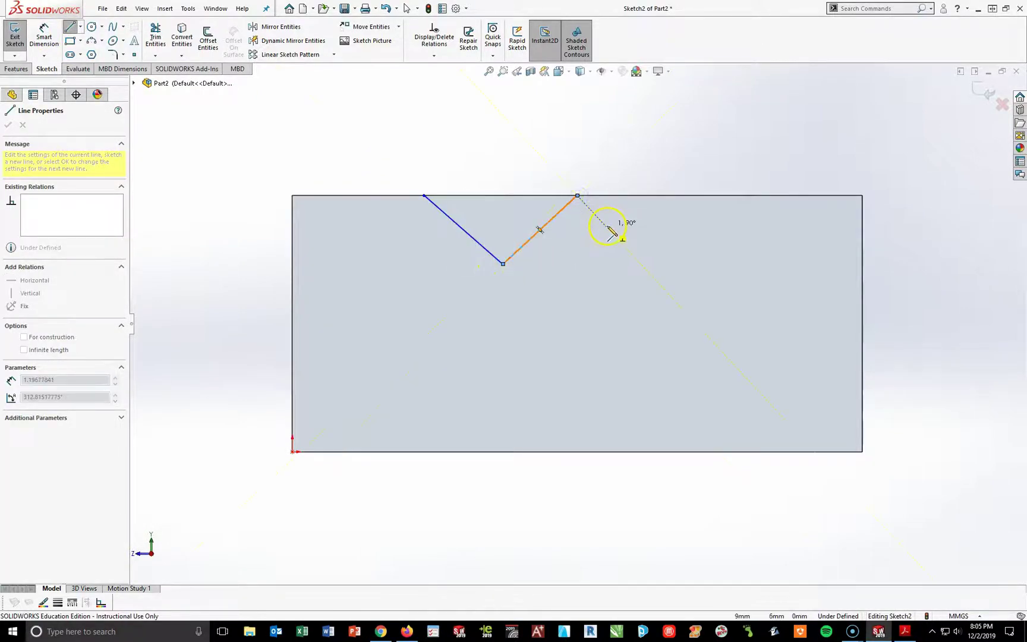
key(Escape)
click(577, 196)
click(639, 249)
click(635, 309)
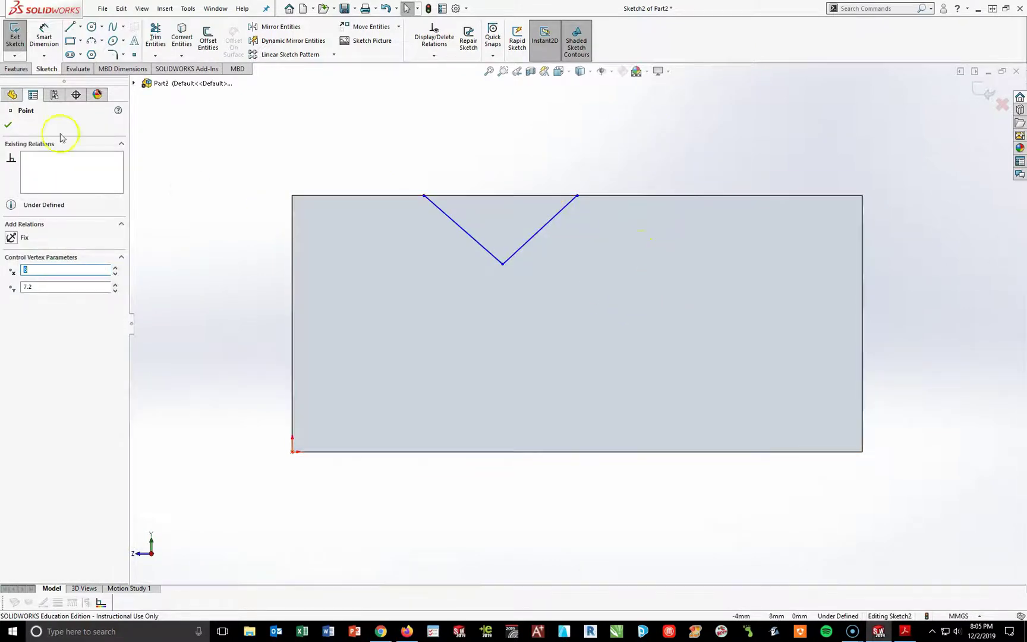
Close the V with a horizontal line about 4.3 mm long along the face's upper edge.
click(71, 28)
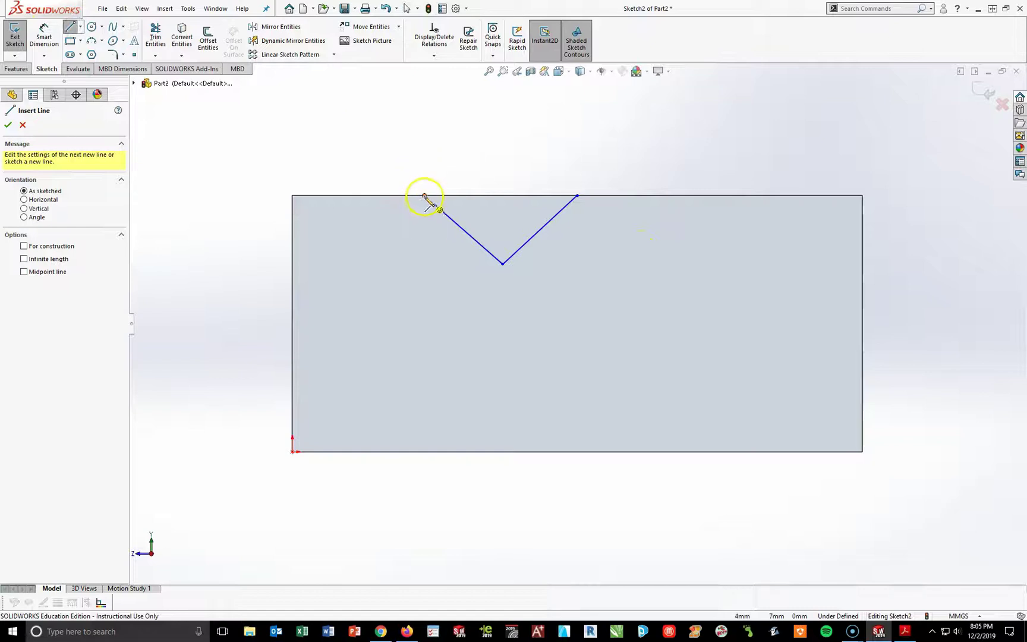
click(423, 195)
click(577, 195)
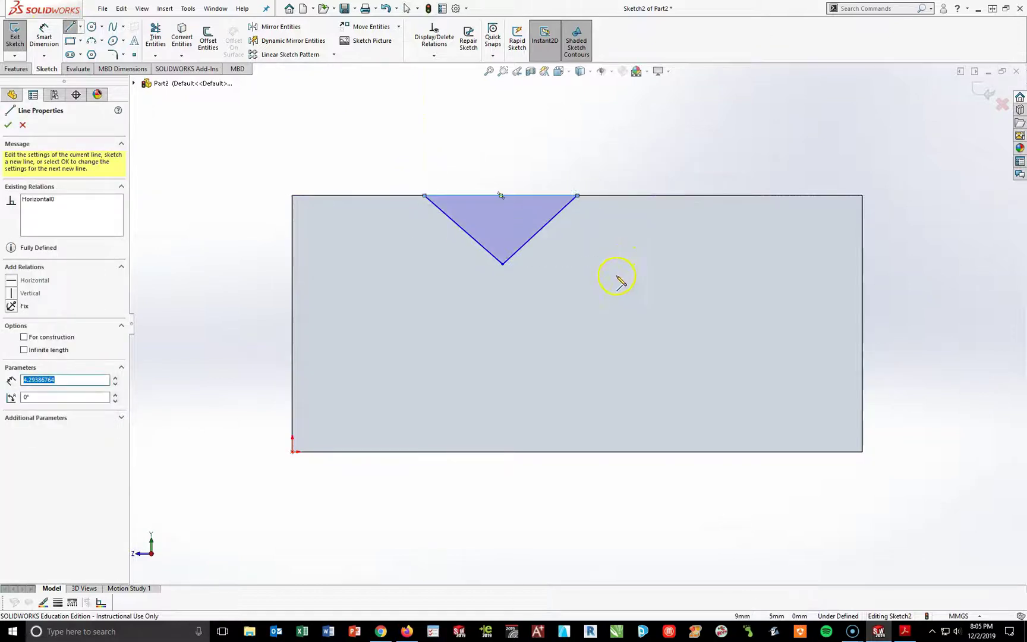
key(Escape)
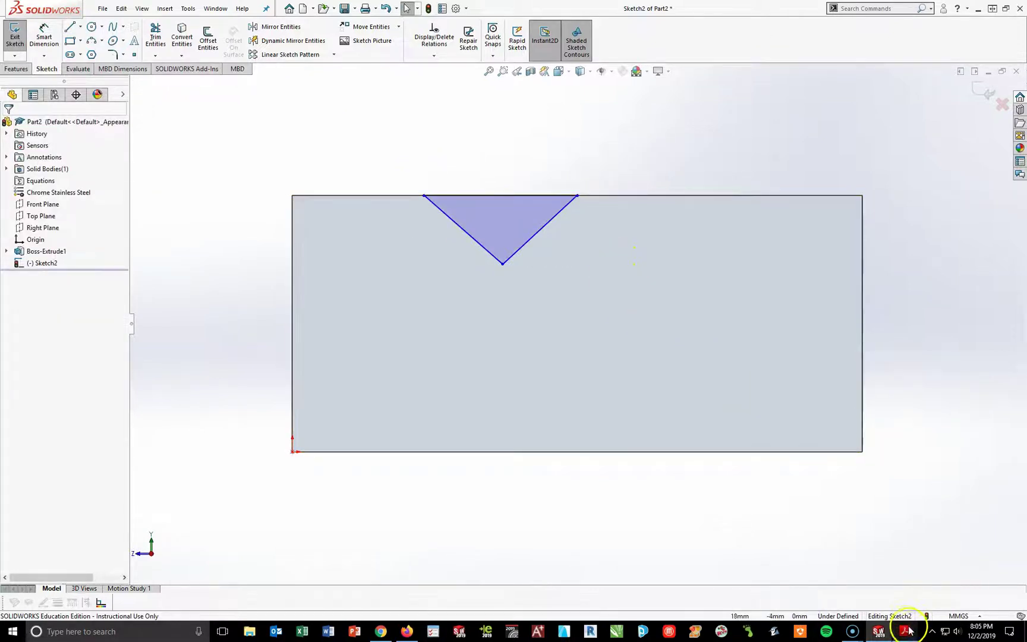
Dimension the triangle's horizontal upper line to 4 mm.
click(44, 37)
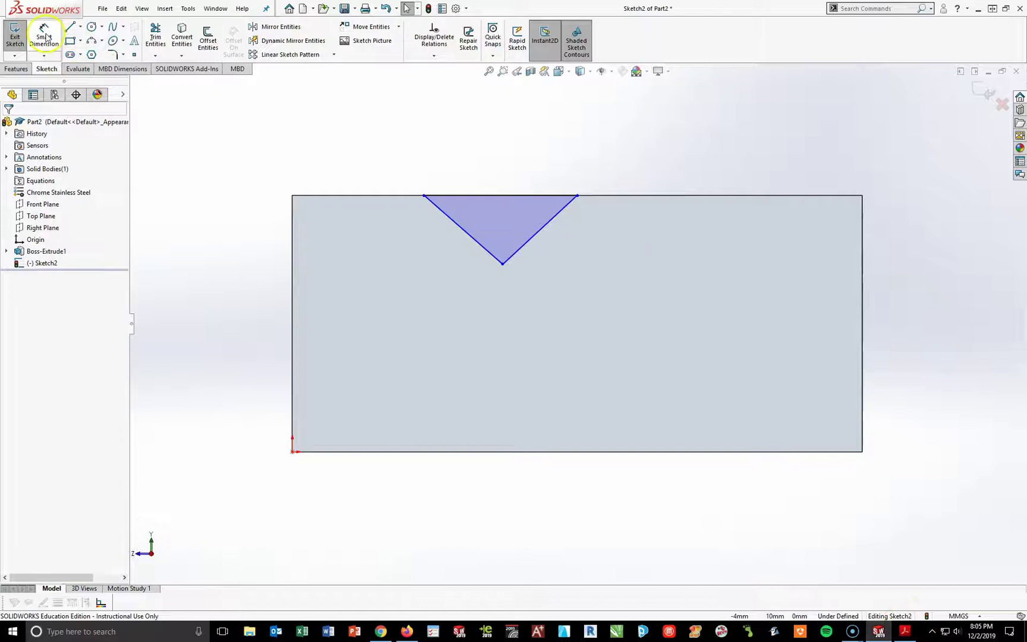
click(484, 196)
click(493, 148)
text(4)
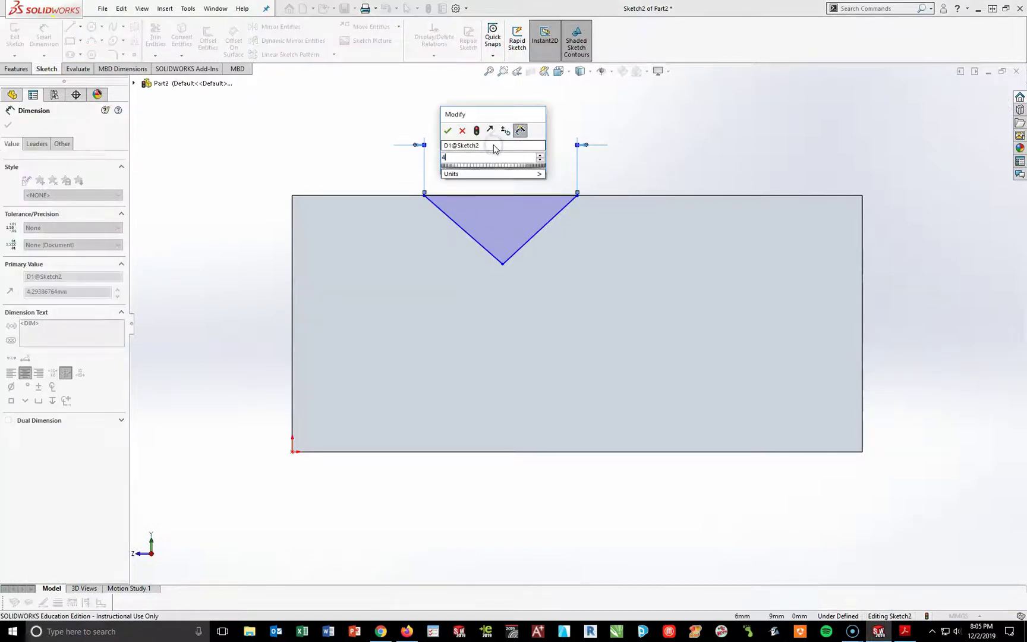
key(Return)
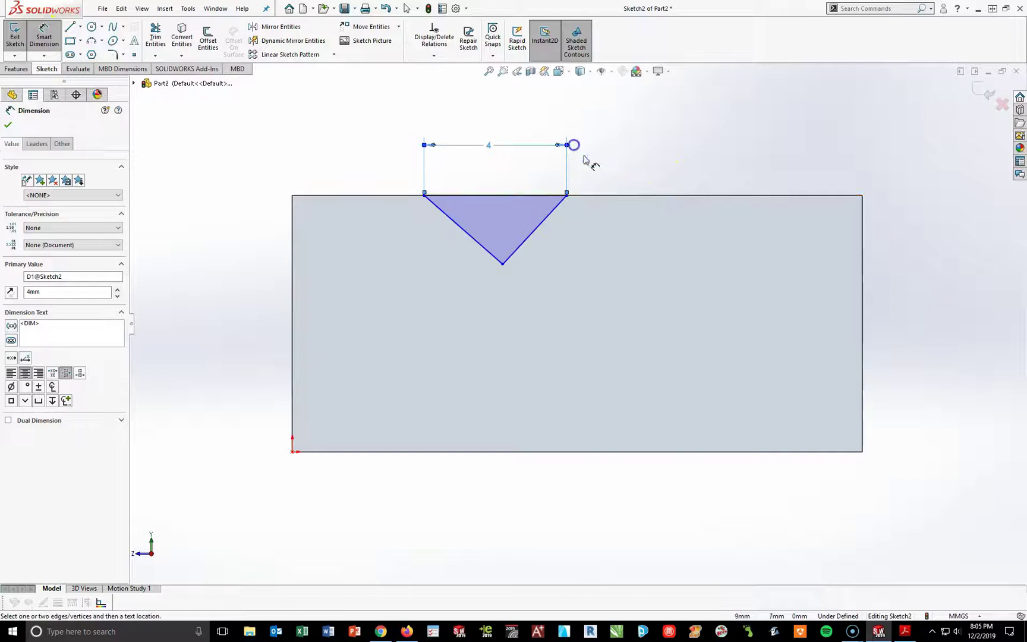
Check the groove height on the PDF drawing in Acrobat Reader and dimension the V's point 5.7 mm above the block's lower edge in SOLIDWORKS.
click(905, 631)
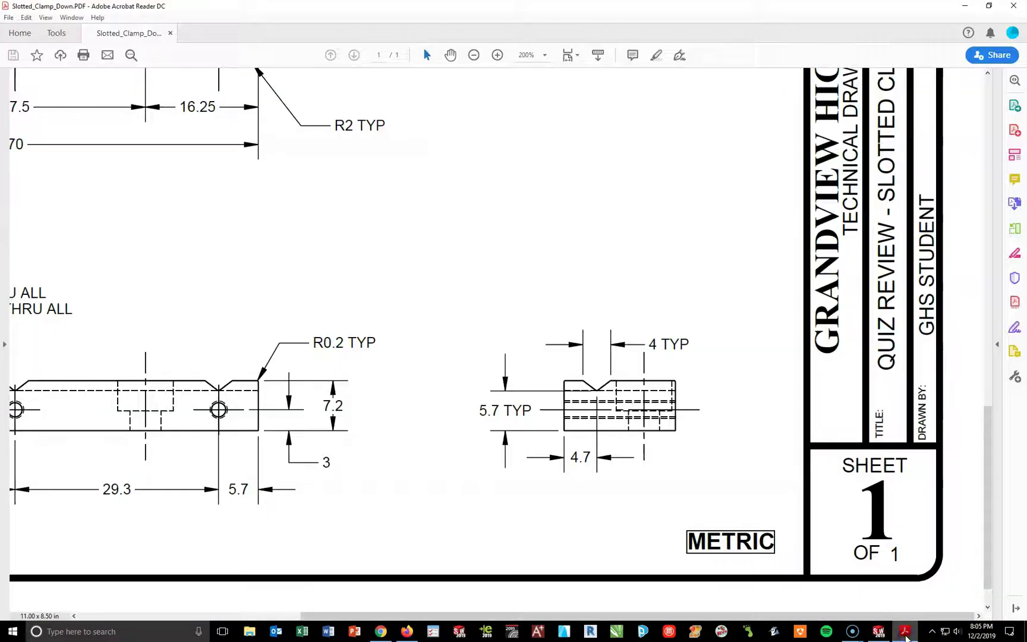
click(904, 632)
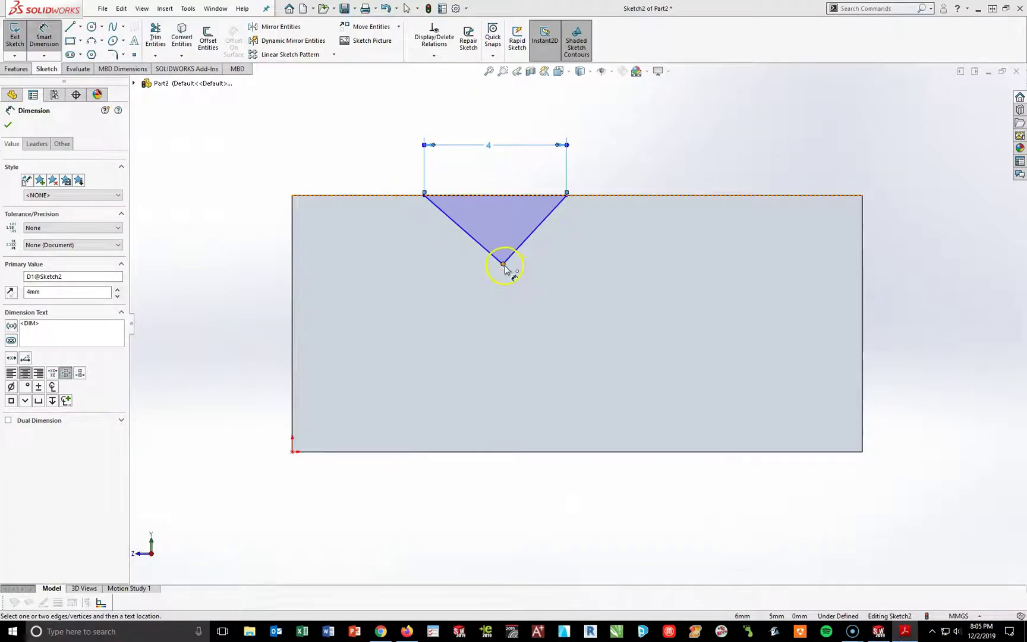
click(502, 264)
click(508, 452)
click(252, 376)
text(5.7)
key(Return)
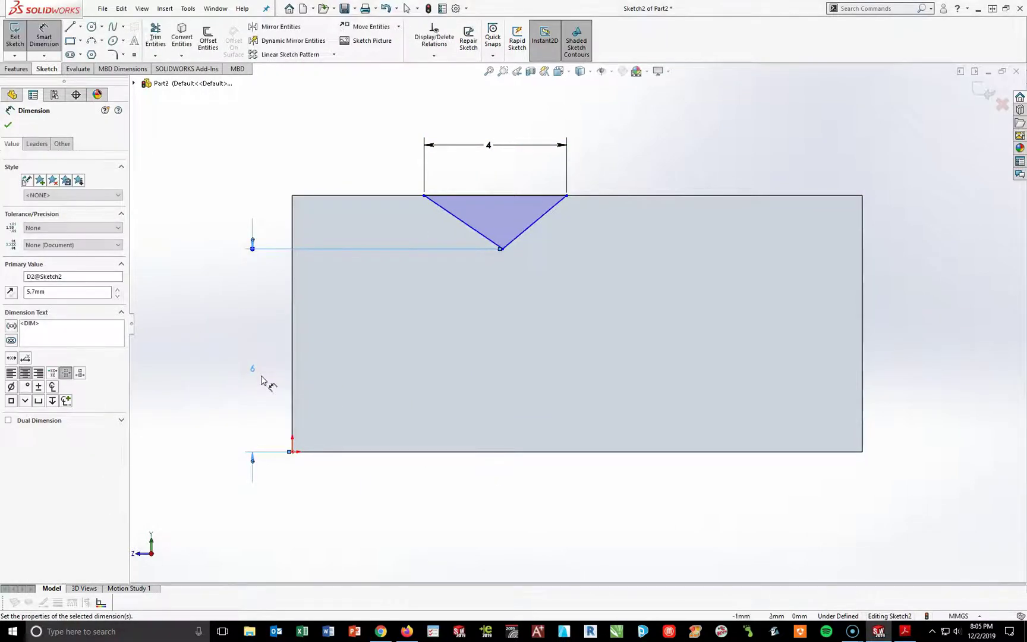
Set the precision of the V point's height dimension to one decimal place (.1).
click(738, 530)
click(251, 369)
click(252, 242)
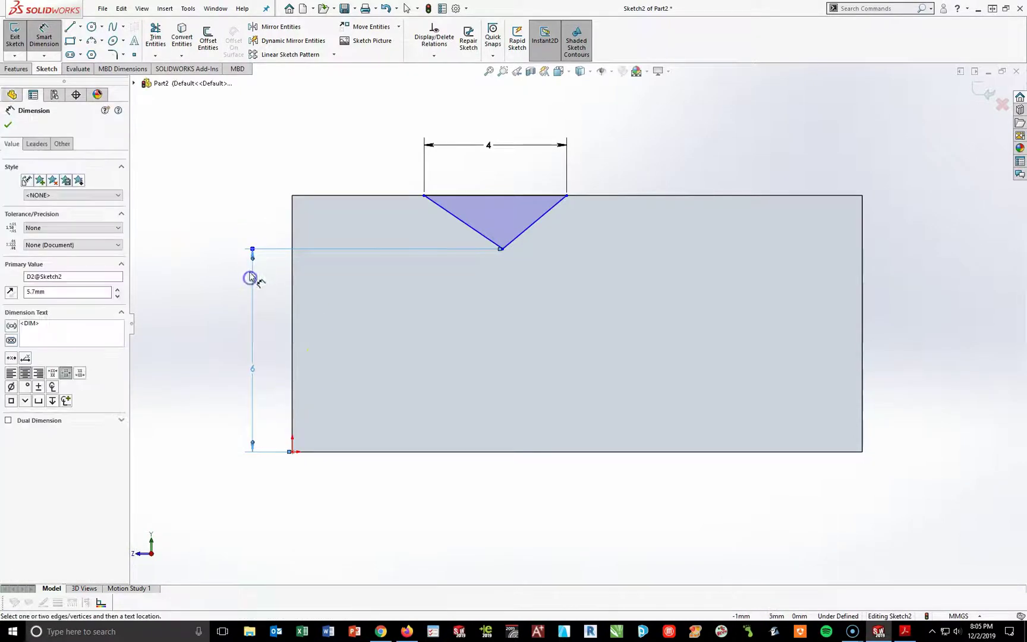
click(37, 244)
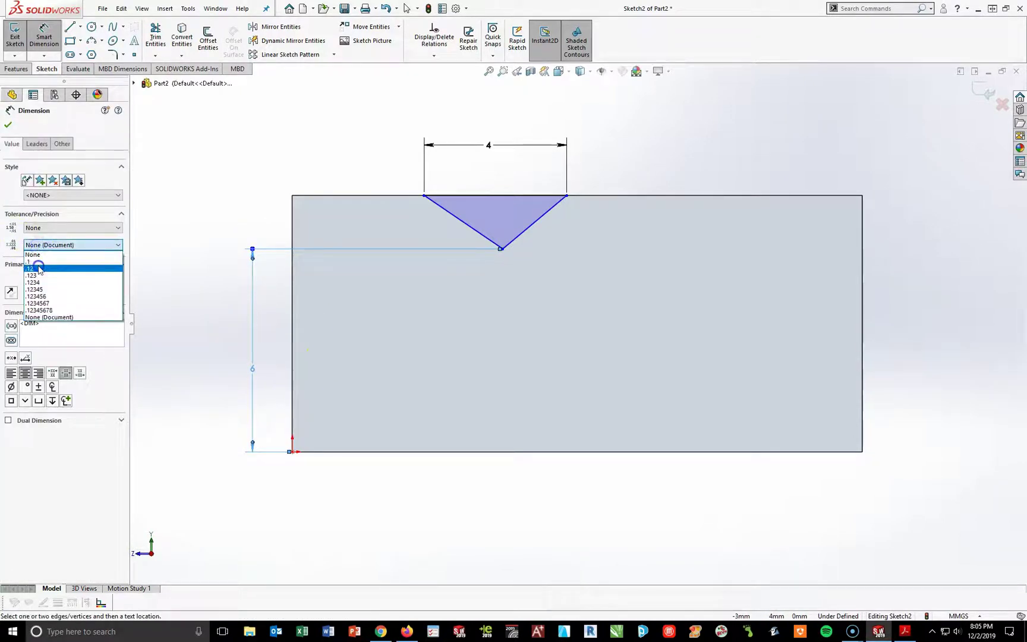
click(38, 261)
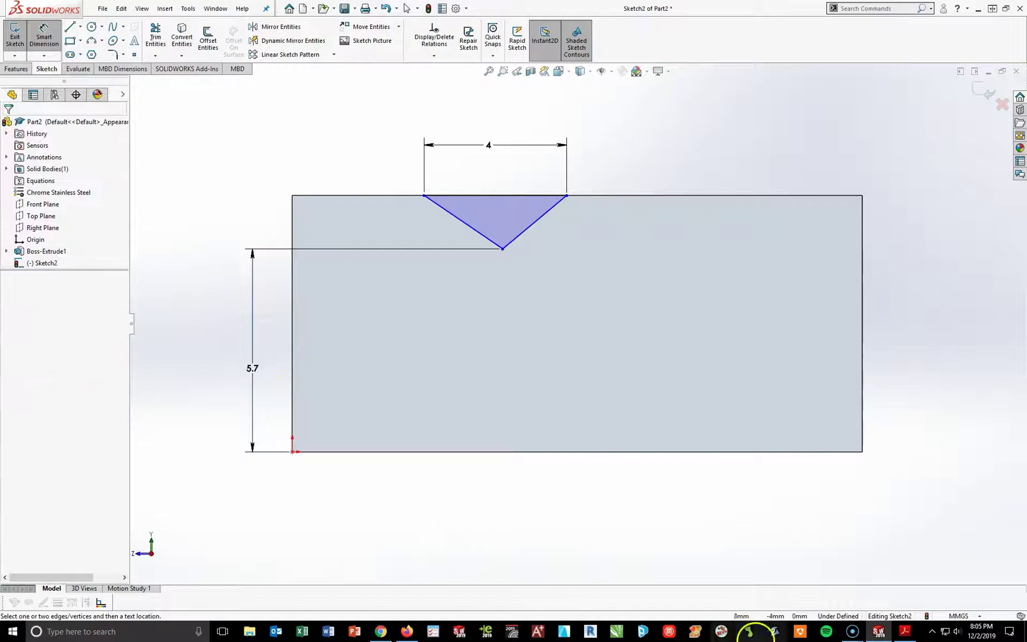
Check the groove's offset on the PDF drawing in Acrobat Reader and dimension the V's point 4.7 mm from the face's left edge in SOLIDWORKS.
click(905, 632)
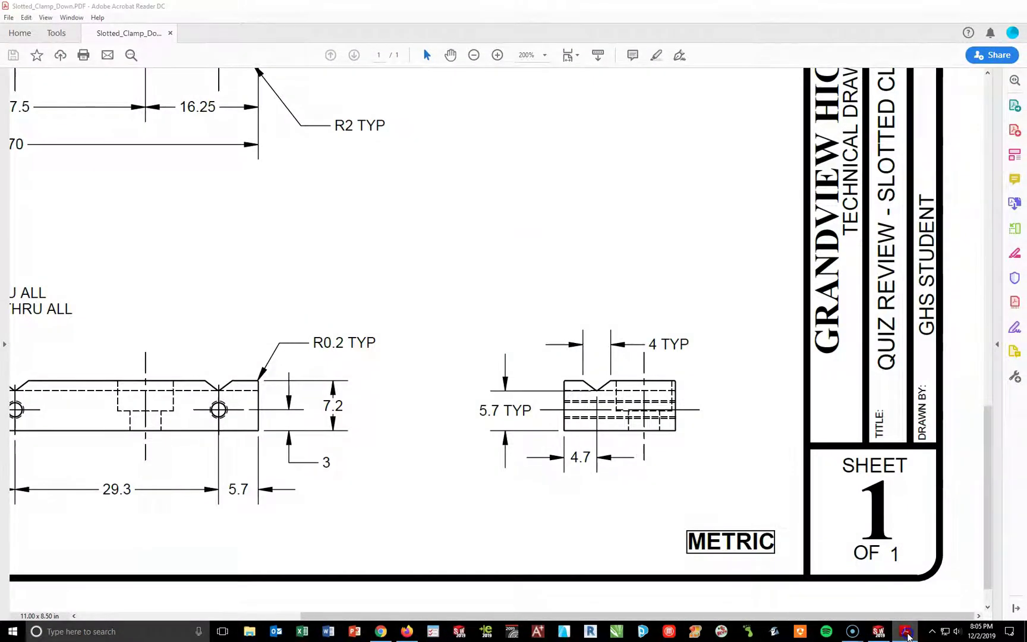
click(905, 632)
click(503, 248)
click(305, 354)
click(396, 523)
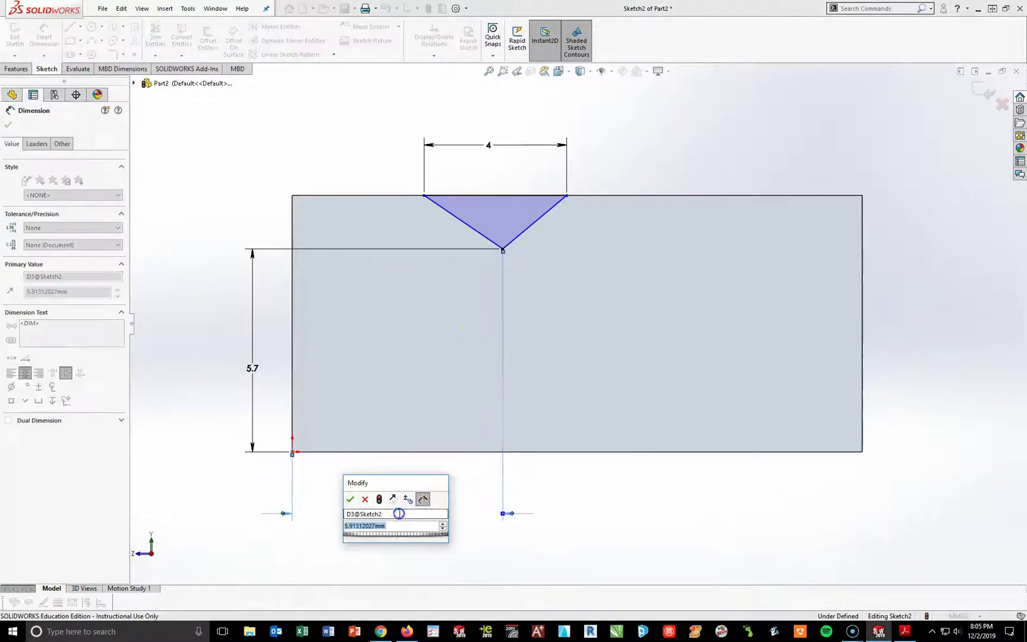
text(8)
key(Return)
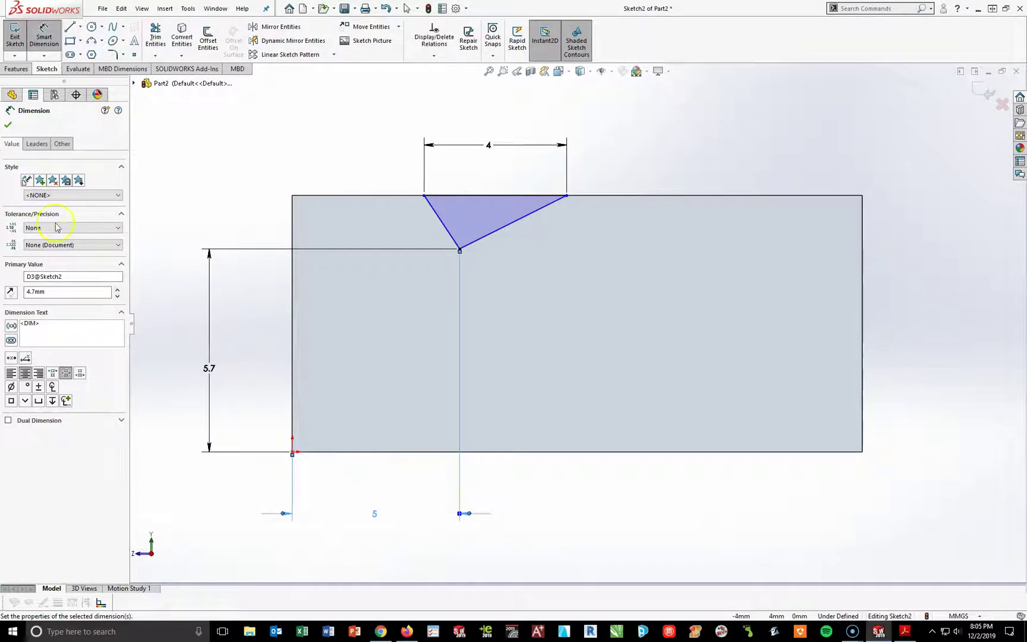
Set the precision of the V point's horizontal offset dimension to one decimal place (.1).
click(63, 244)
click(46, 264)
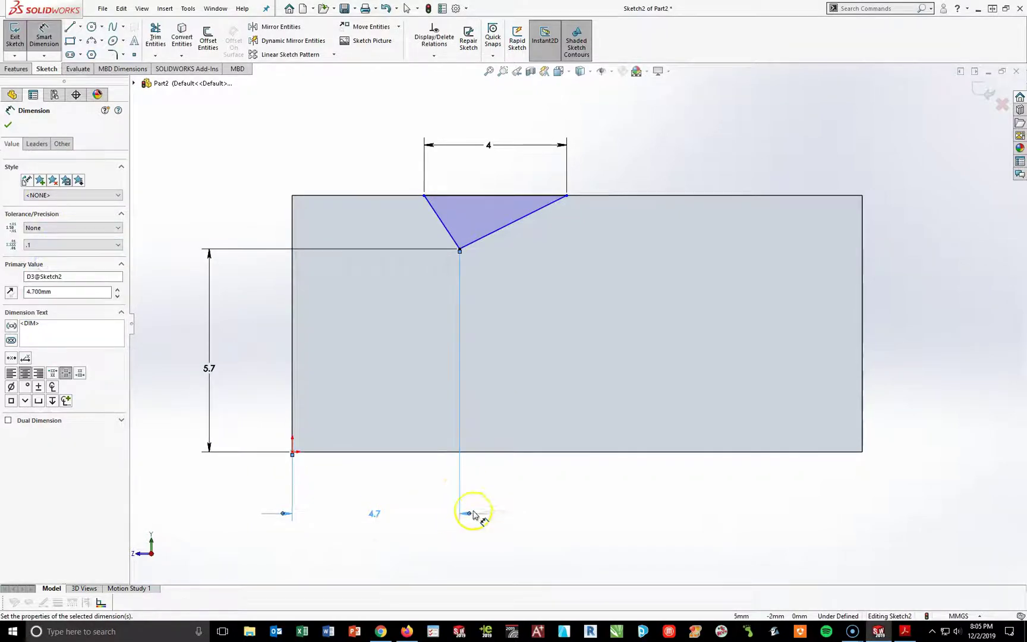
click(530, 545)
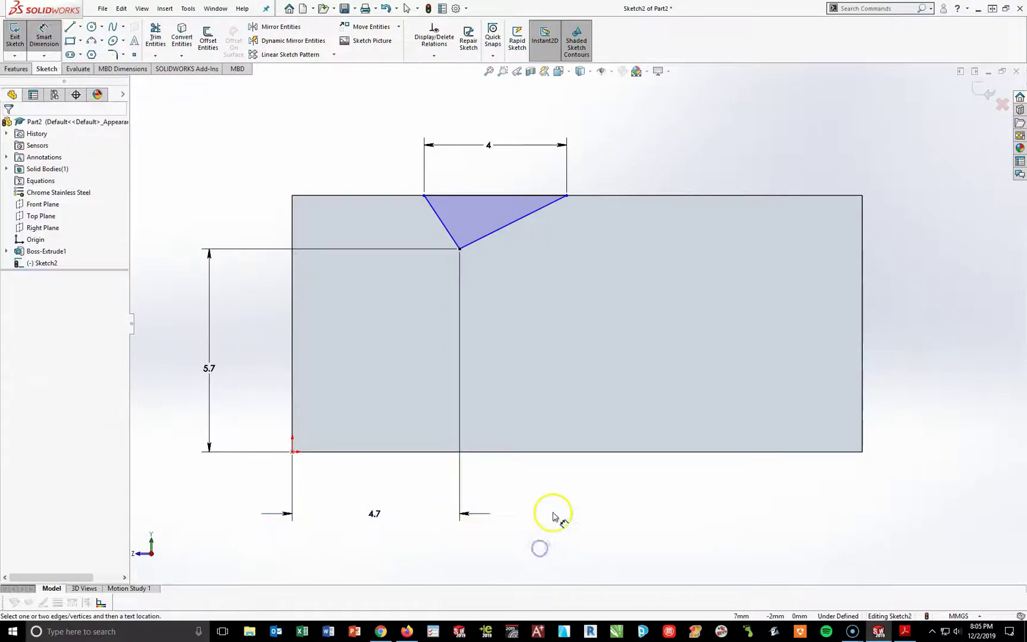
key(Escape)
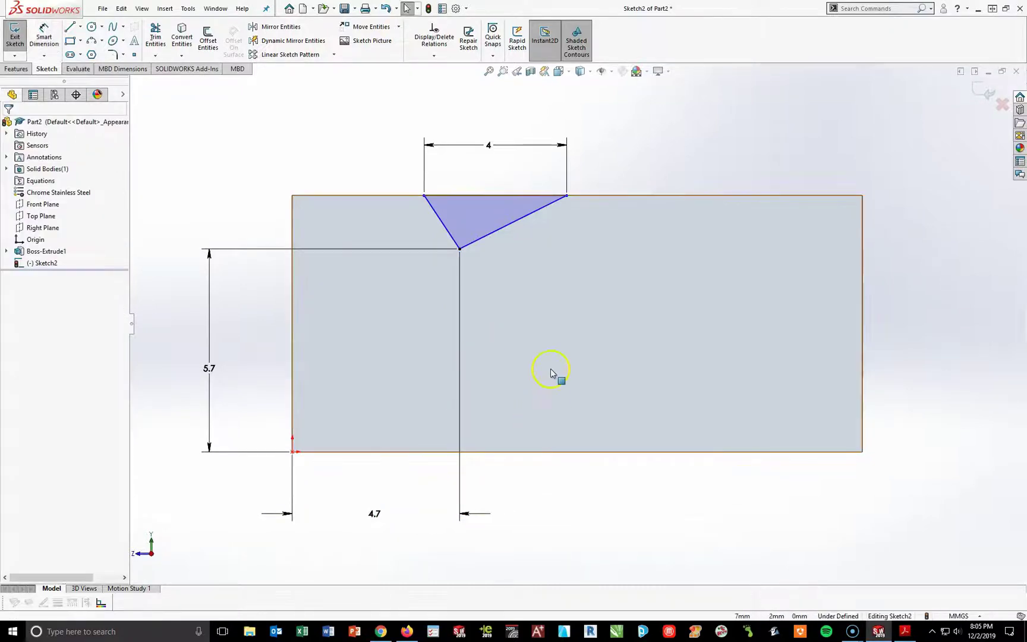
click(386, 157)
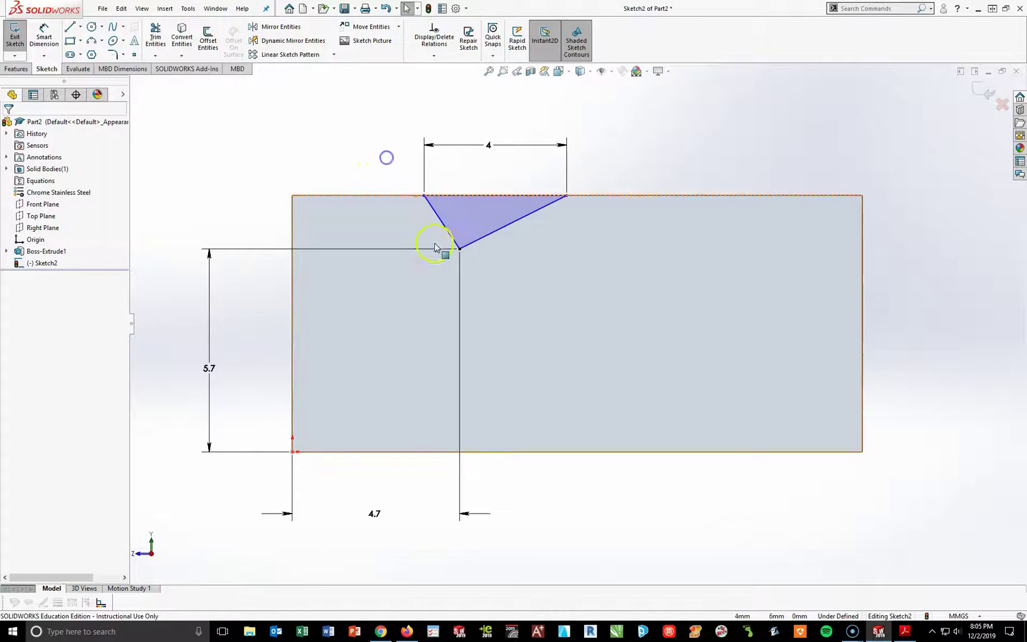
click(439, 230)
ctrl+click(475, 239)
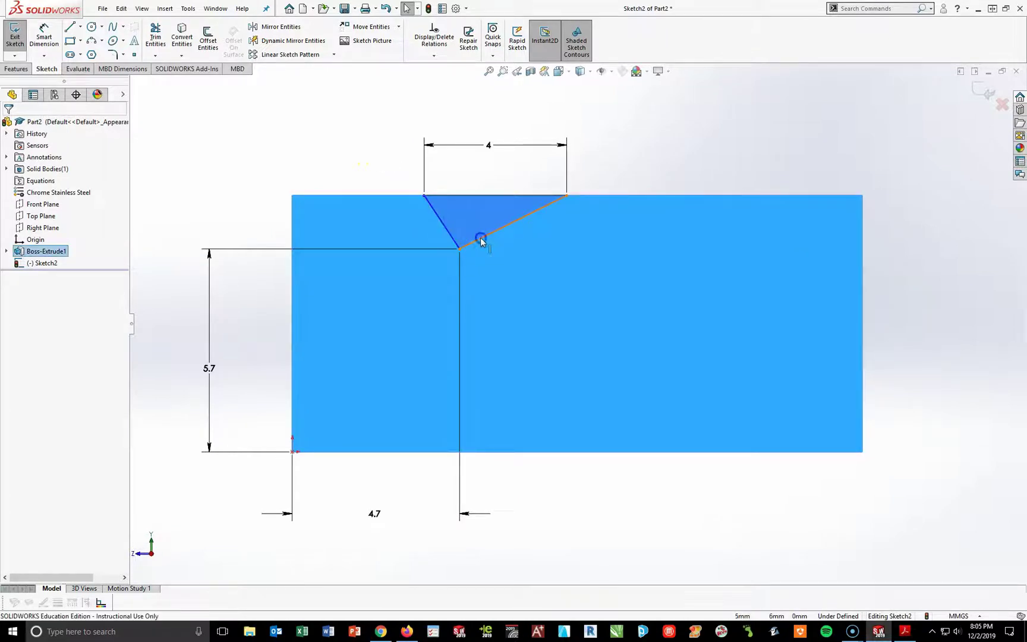
click(260, 148)
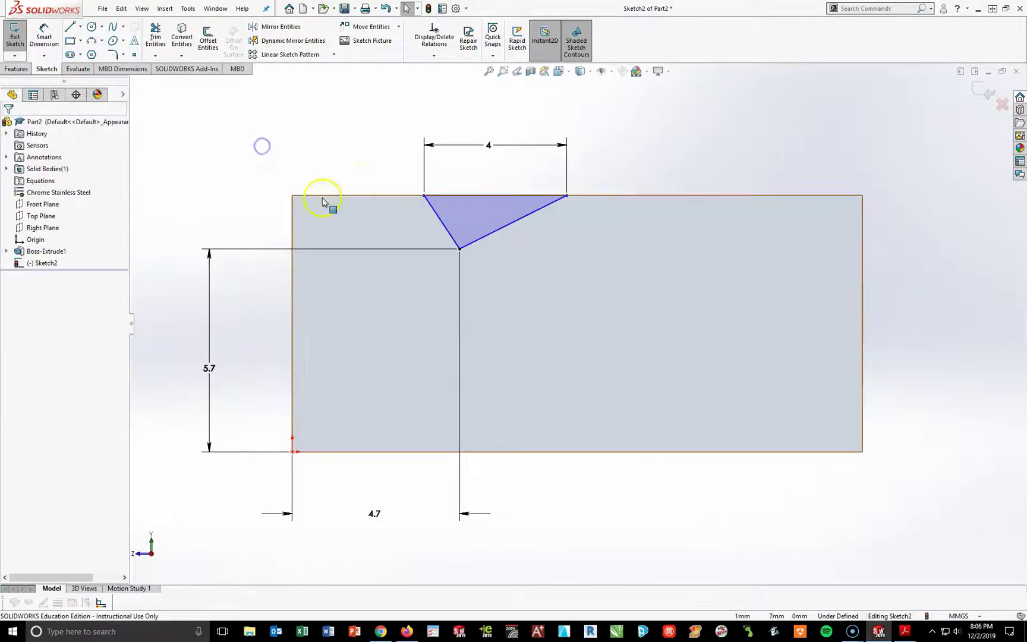
Add an Equal relation between the two slanted lines of the V.
click(433, 217)
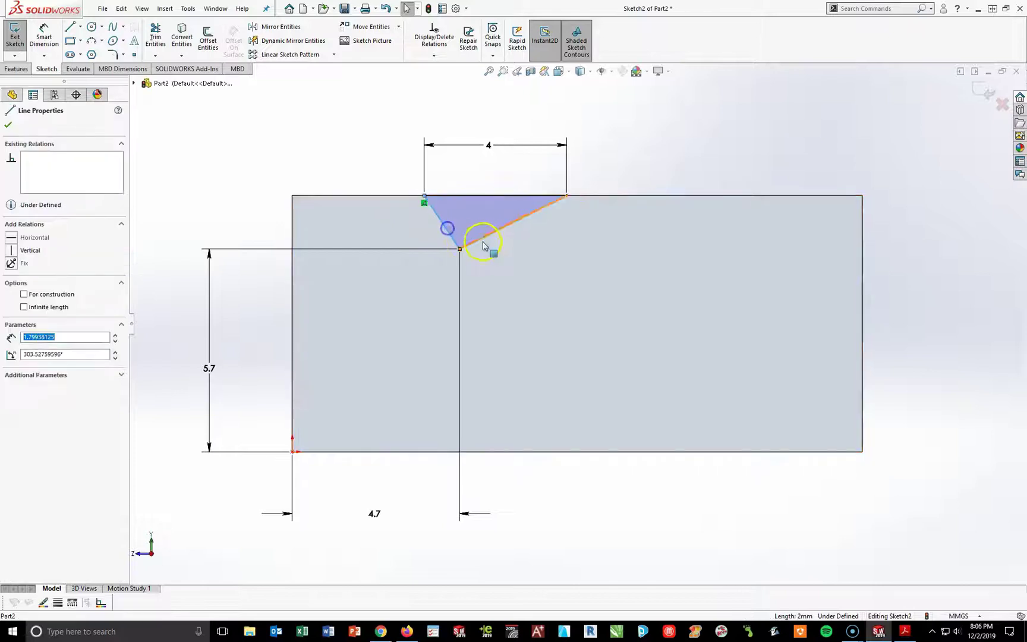
ctrl+click(477, 240)
click(20, 374)
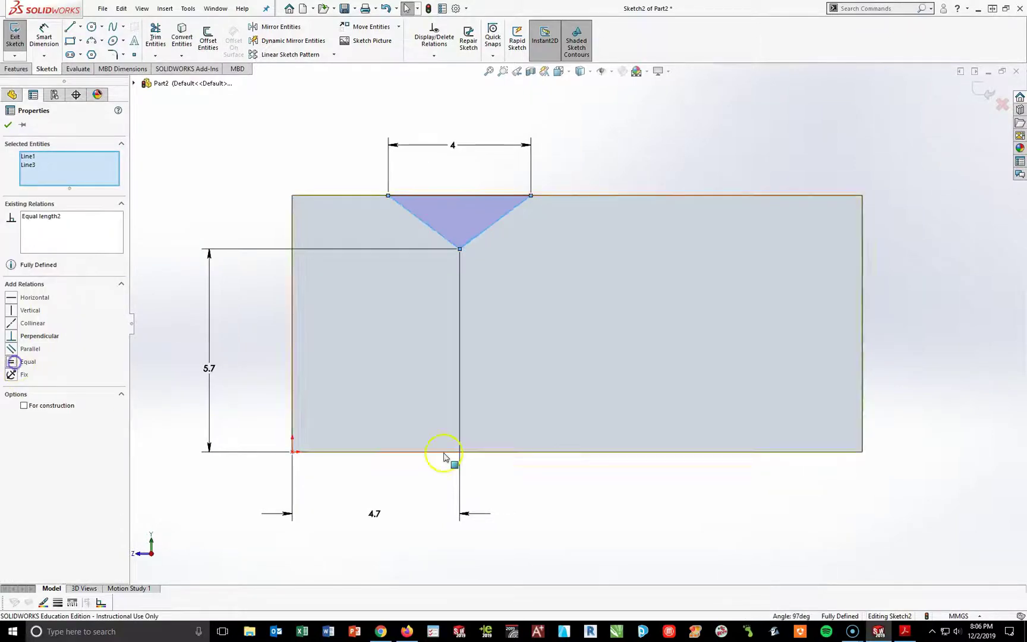
Cut the V profile lengthwise through the whole block with an Extruded Cut set to Through All.
click(536, 481)
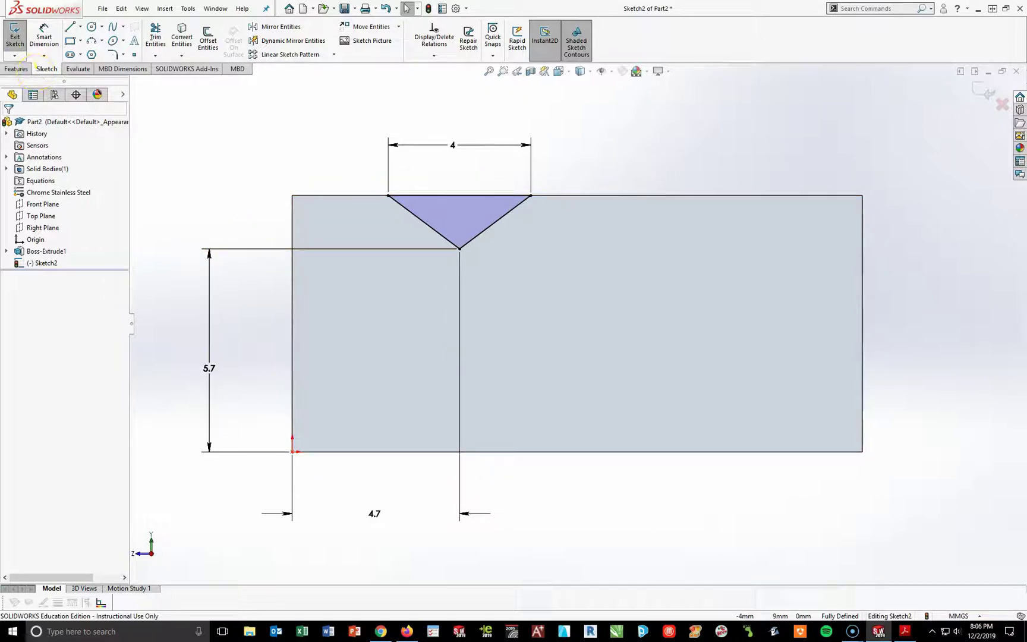
click(16, 69)
click(762, 531)
key(space)
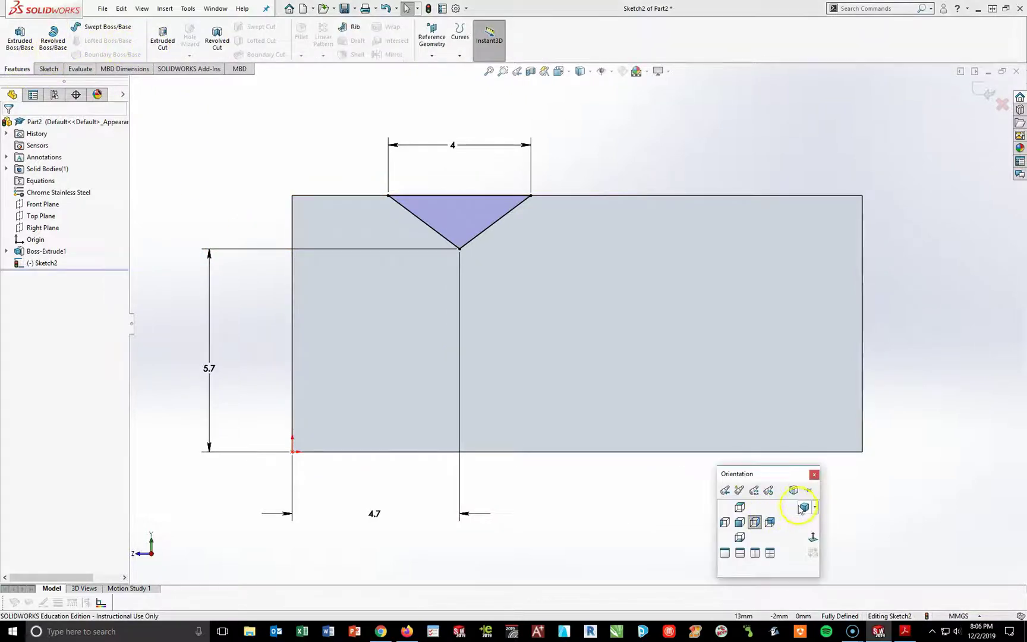
click(802, 507)
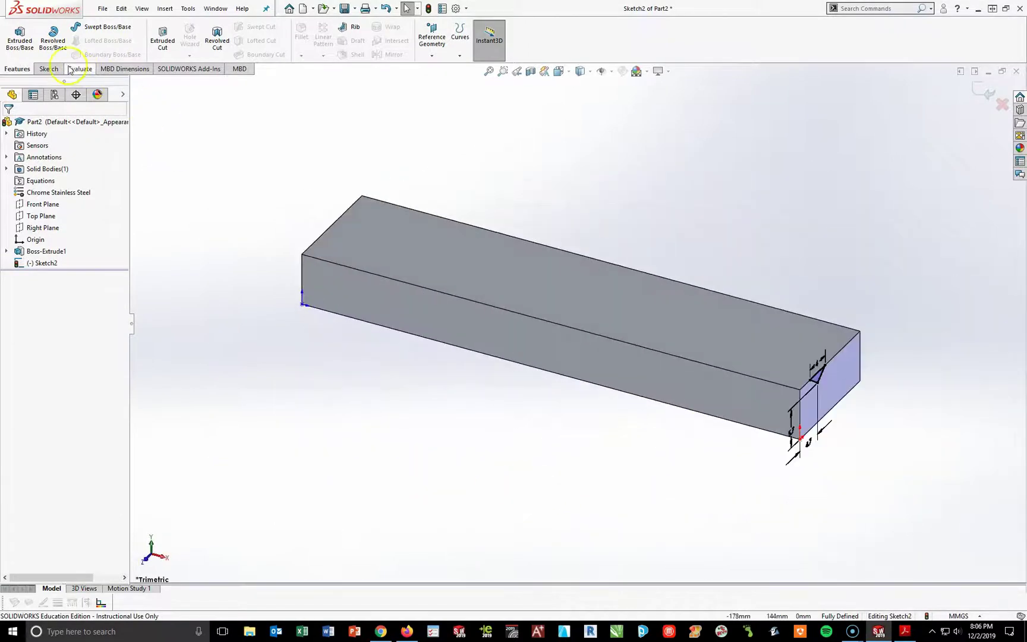
click(159, 58)
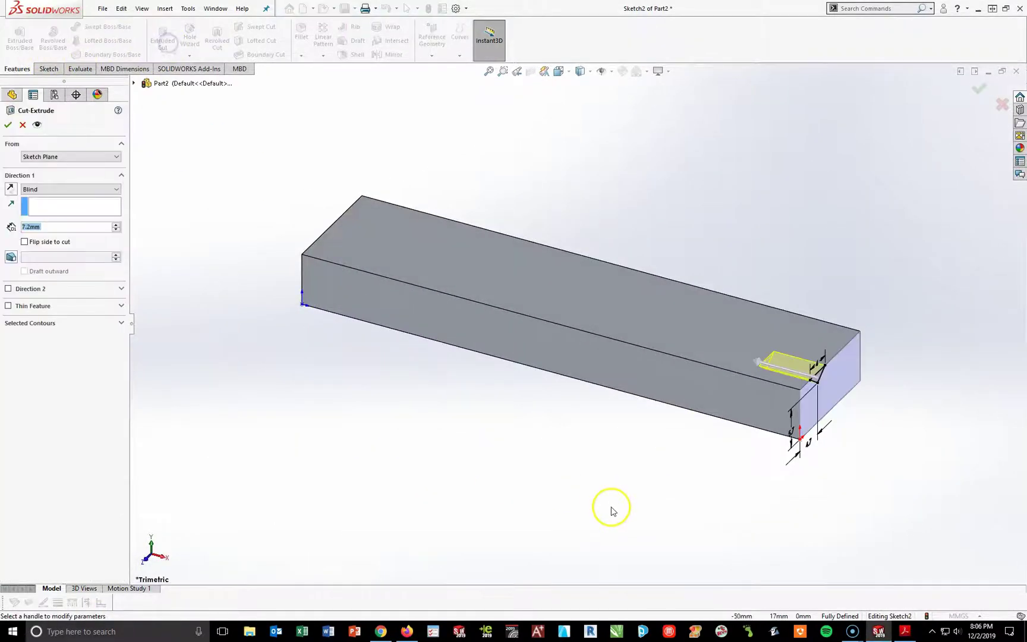
click(43, 190)
click(45, 206)
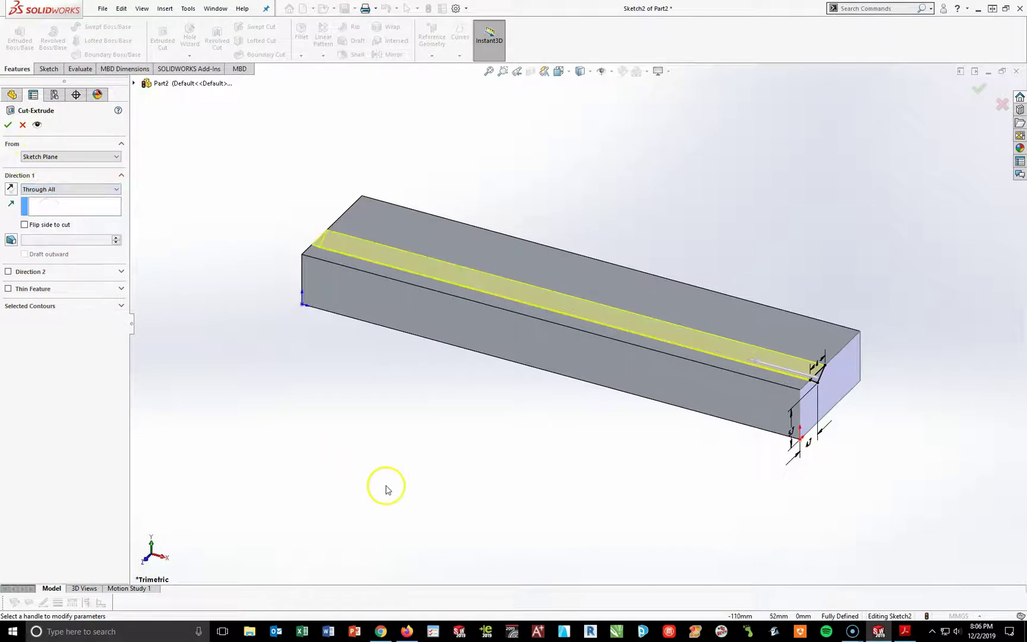
click(8, 125)
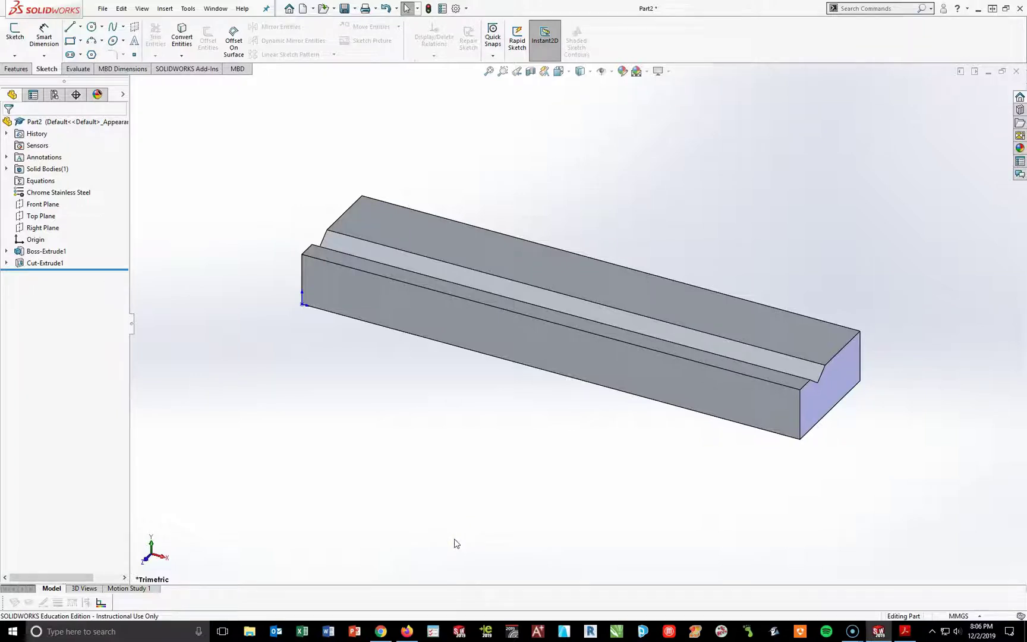
Check the cross grooves on the PDF drawing in Acrobat Reader and start a sketch normal to the block's long front face in SOLIDWORKS.
click(904, 631)
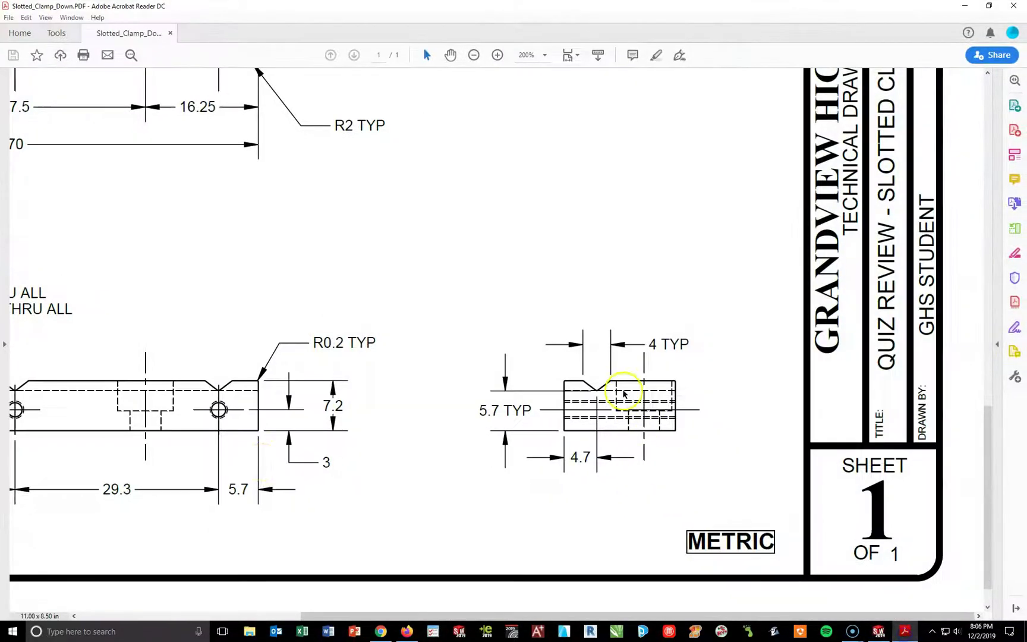
scroll(225, 394, up, 1)
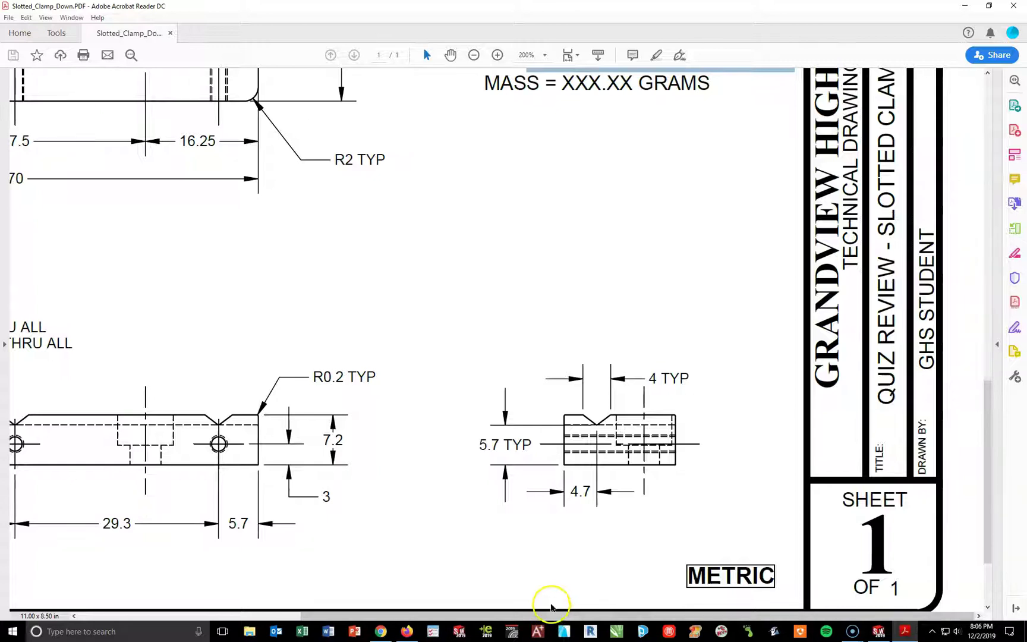
scroll(569, 424, up, 3)
scroll(577, 383, up, 3)
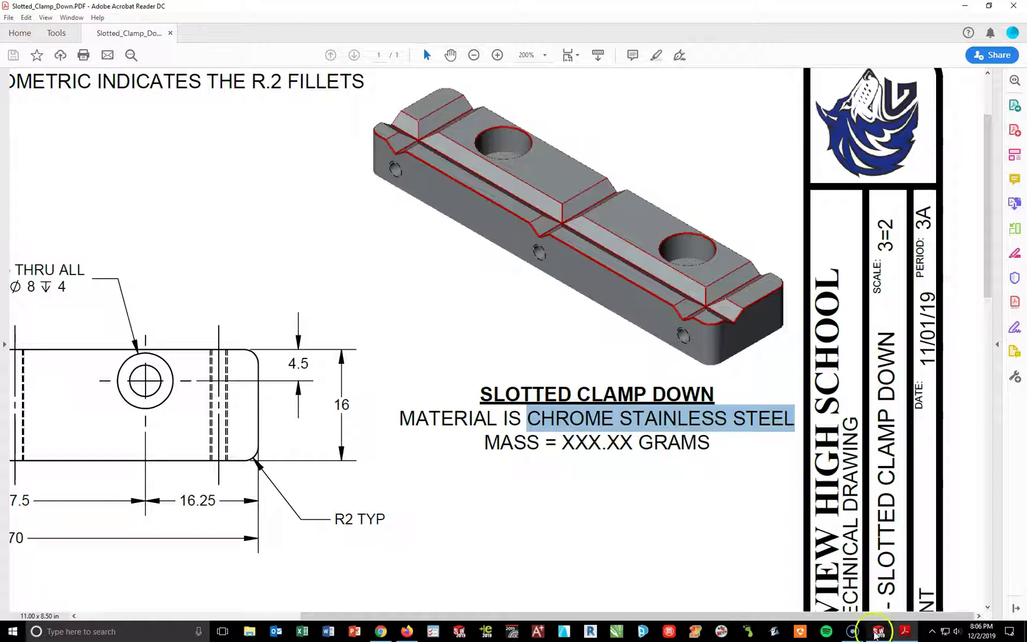
click(875, 634)
click(470, 356)
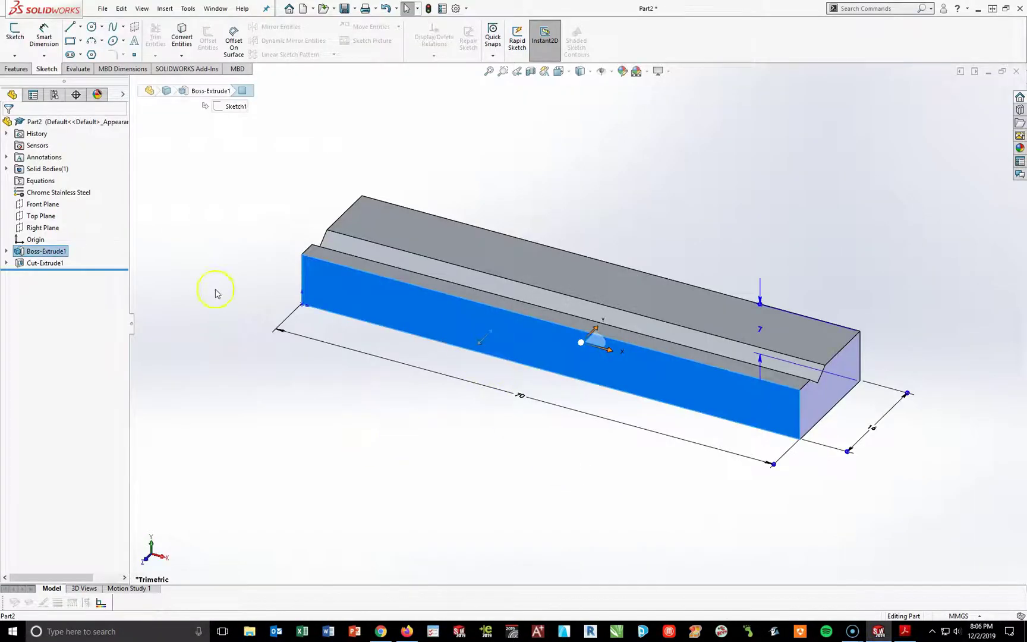
click(18, 33)
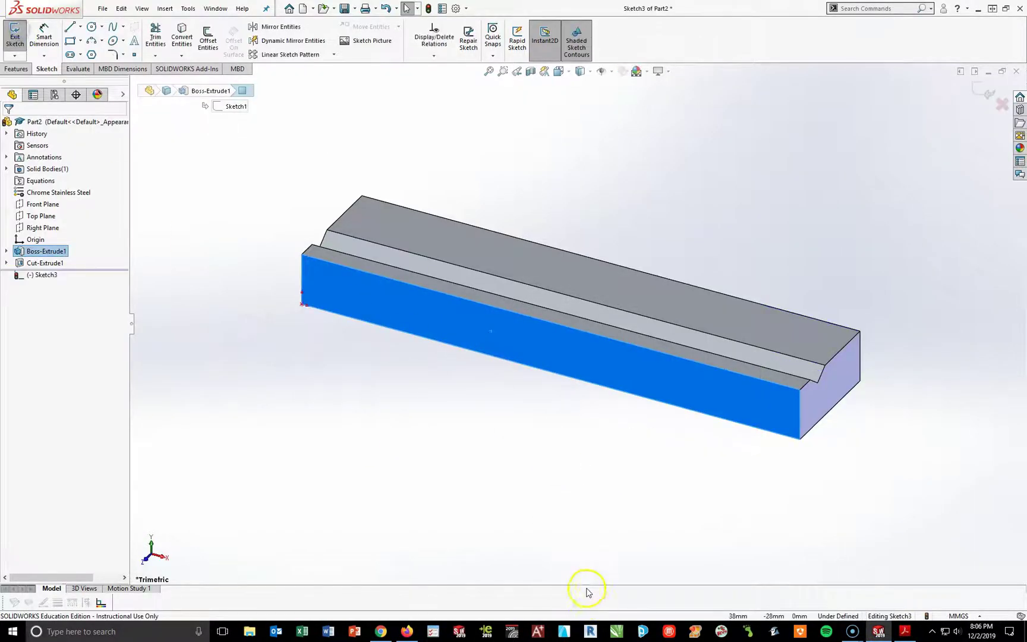
key(space)
click(585, 560)
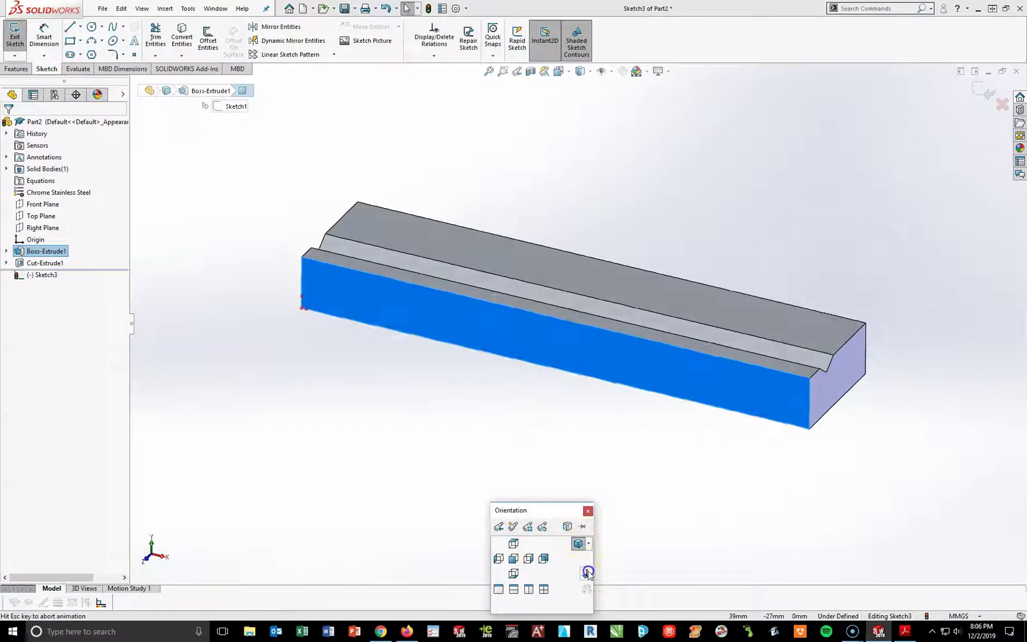
Sketch a closed V-shaped triangle hanging from the face's upper edge near its left end, with slanted sides about 4 mm long.
scroll(433, 337, down, 3)
scroll(357, 321, up, 1)
scroll(357, 321, down, 1)
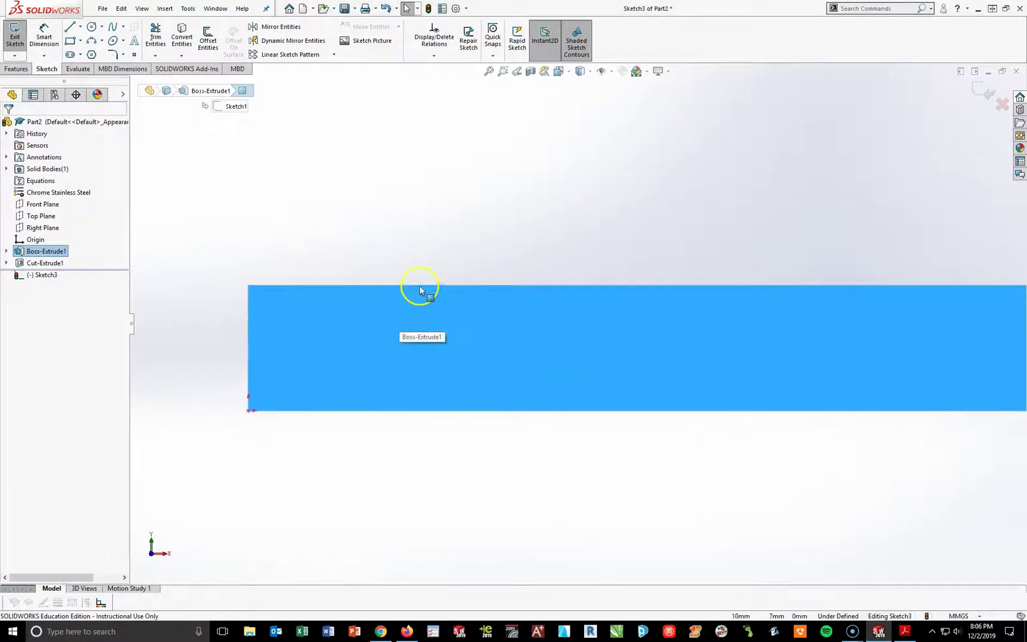
click(69, 27)
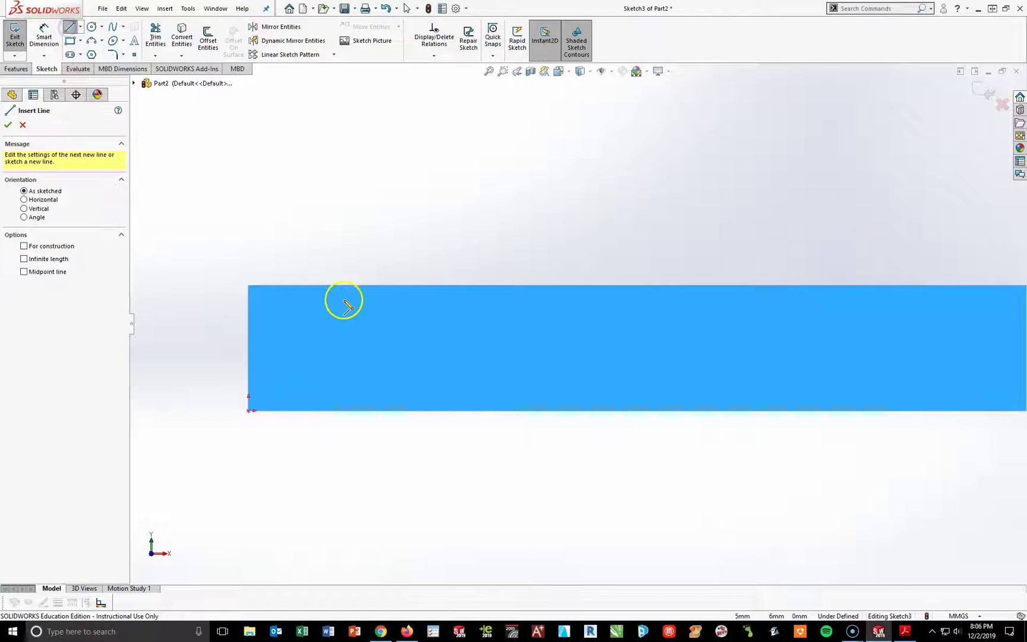
click(336, 286)
click(391, 321)
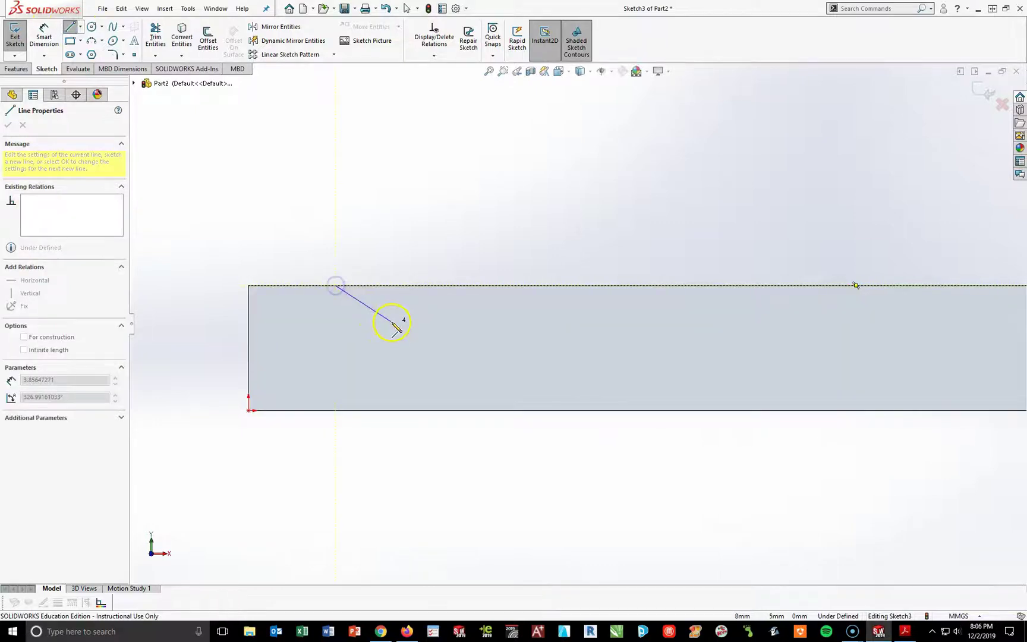
click(447, 286)
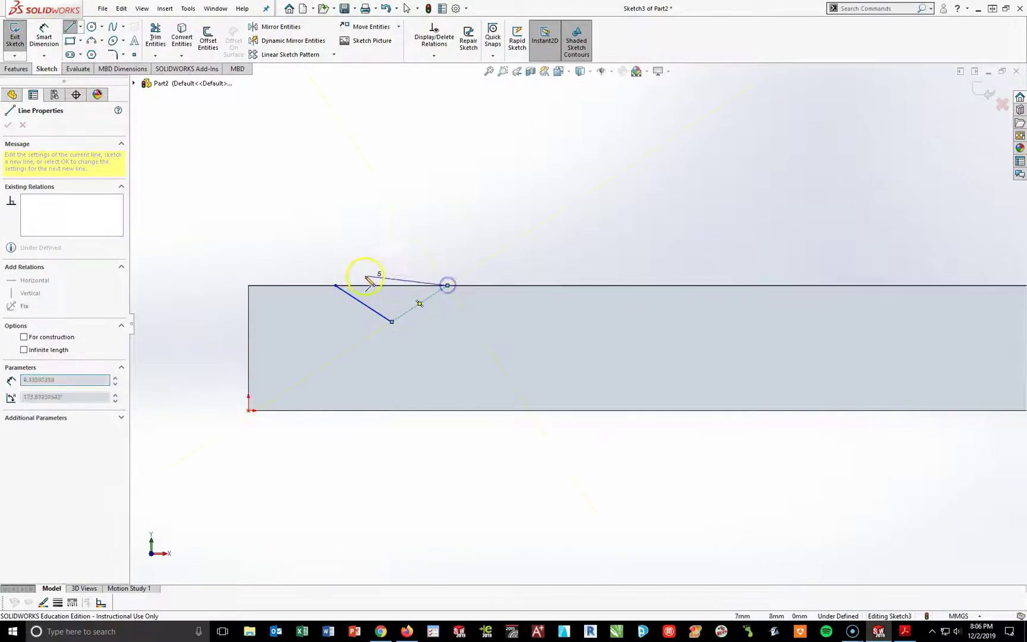
click(335, 286)
Sketch a second closed V triangle on the upper edge right of the face's middle, with its left slanted side about 5.6 mm long.
scroll(581, 321, up, 2)
click(806, 296)
click(902, 297)
click(859, 339)
click(807, 296)
scroll(879, 321, up, 2)
scroll(933, 306, down, 2)
scroll(915, 327, up, 1)
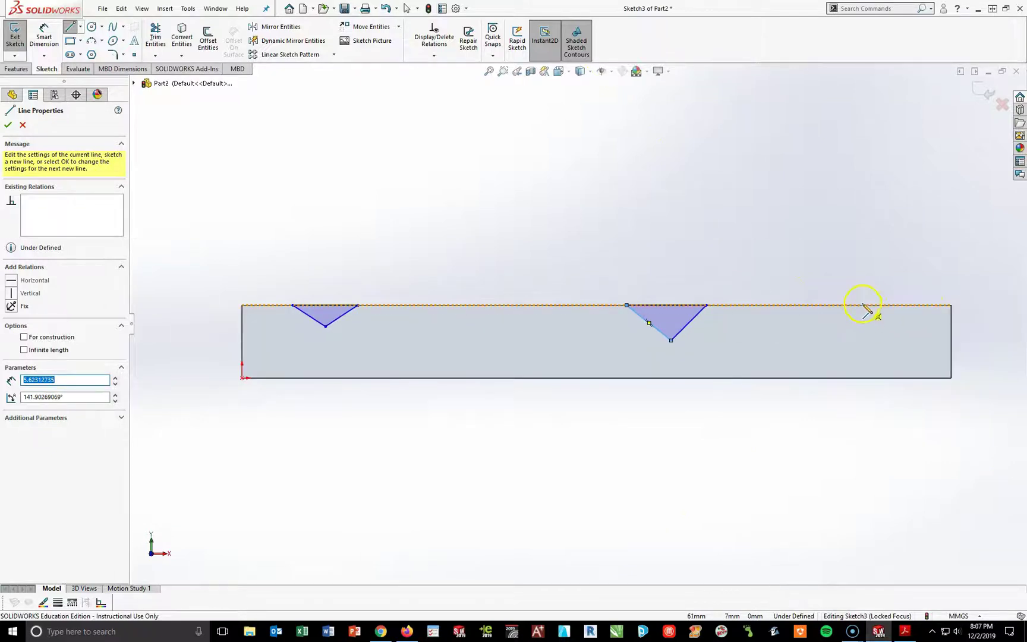
Sketch a third closed V triangle on the upper edge near the face's right end, about 7.9 mm wide at its top.
click(848, 306)
click(892, 335)
click(927, 305)
click(847, 305)
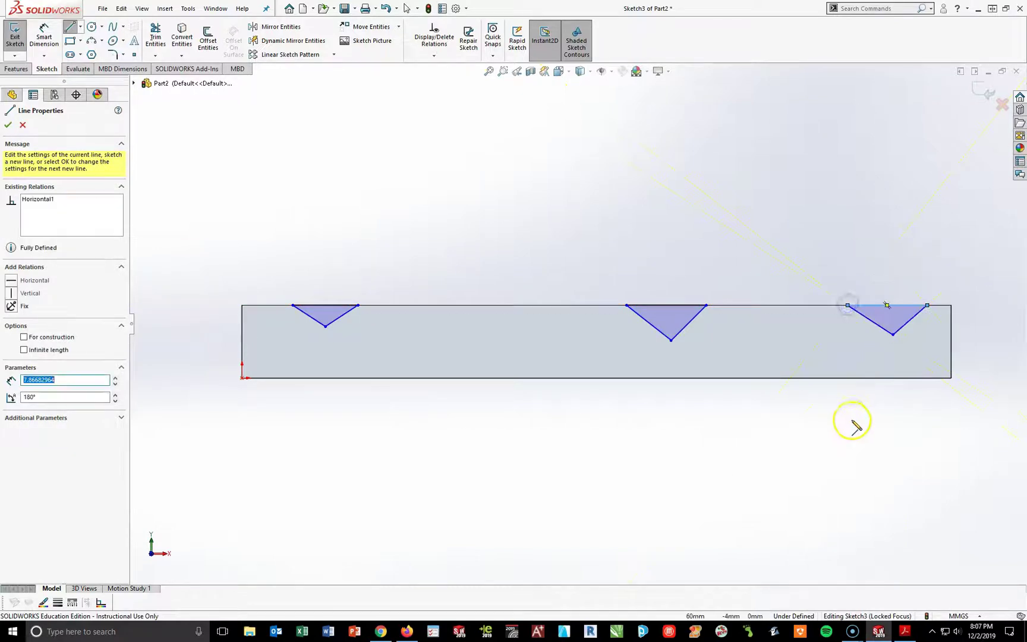
key(Escape)
Check the plan and front views on the PDF drawing in Acrobat Reader and dimension the left triangle's top edge 4 mm in SOLIDWORKS.
click(904, 631)
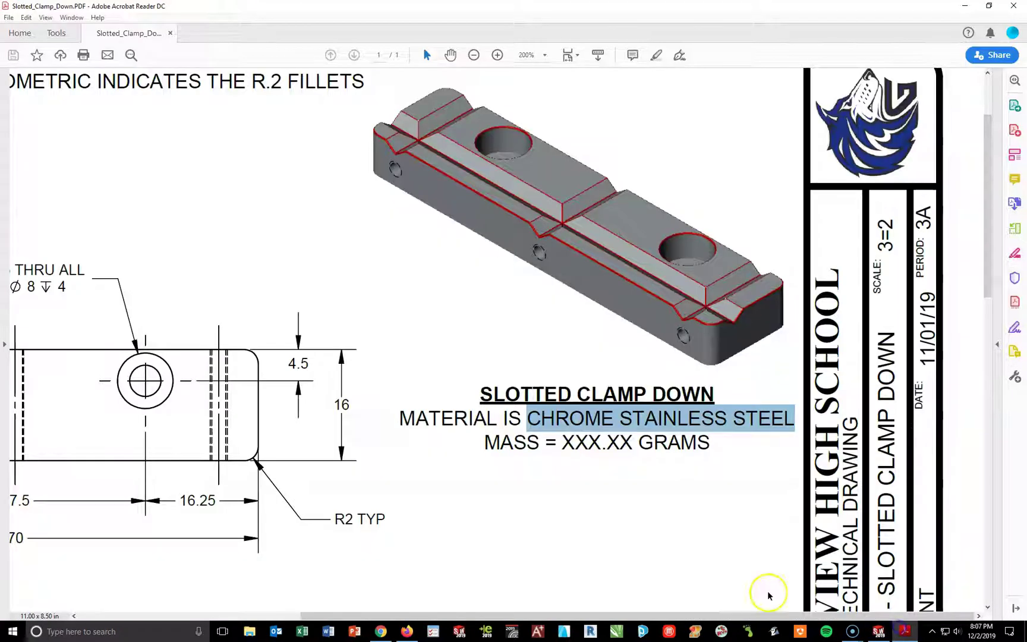
drag(713, 616, 490, 594)
scroll(569, 535, down, 5)
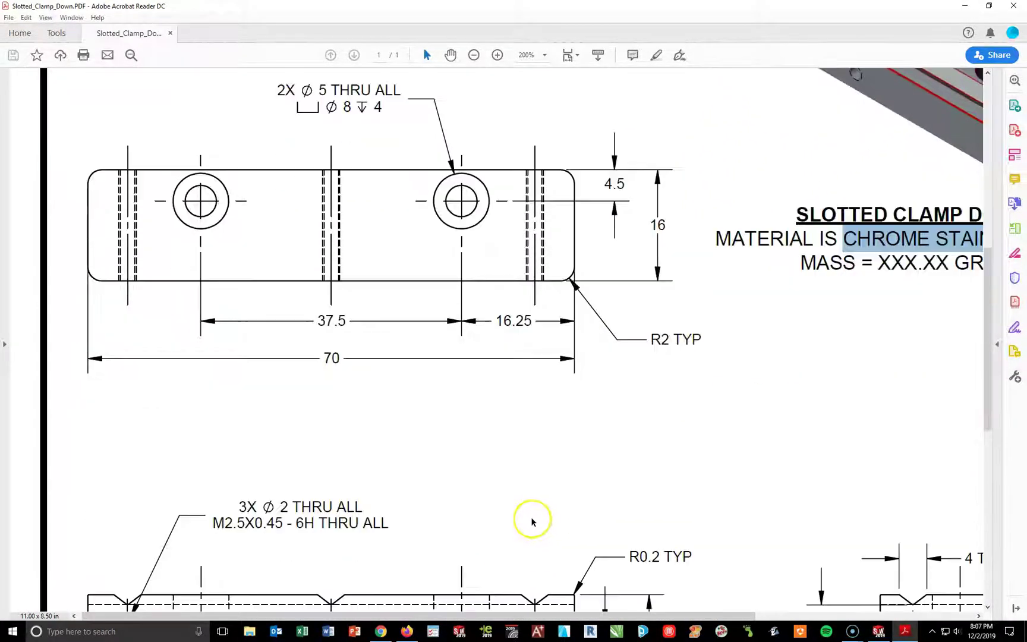
scroll(386, 527, down, 1)
scroll(684, 549, up, 1)
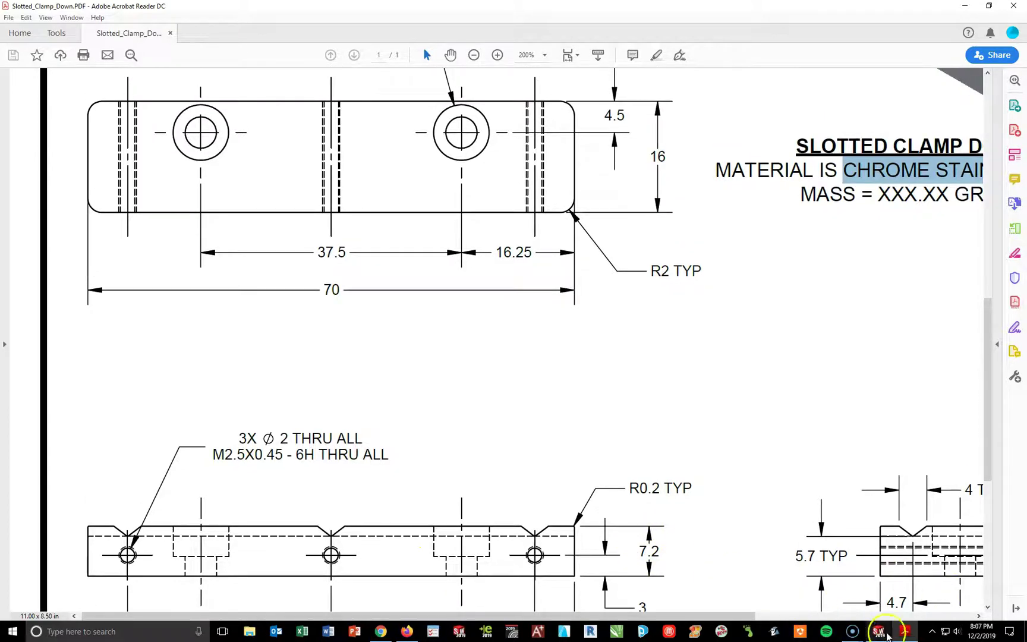
click(878, 631)
click(34, 39)
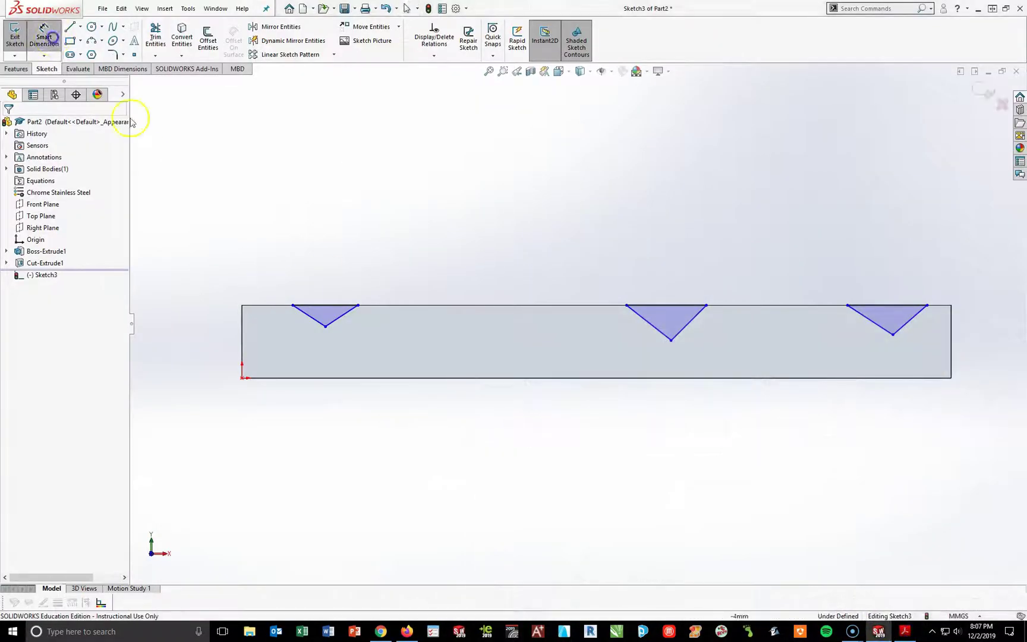
click(325, 305)
click(328, 278)
text(4)
key(Return)
click(334, 276)
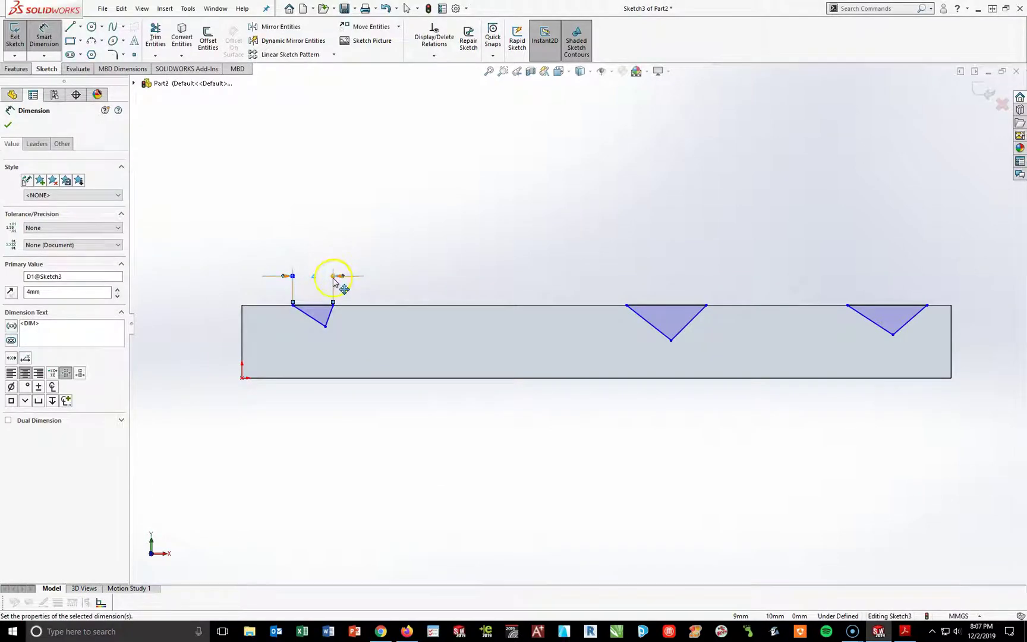
click(386, 301)
click(404, 257)
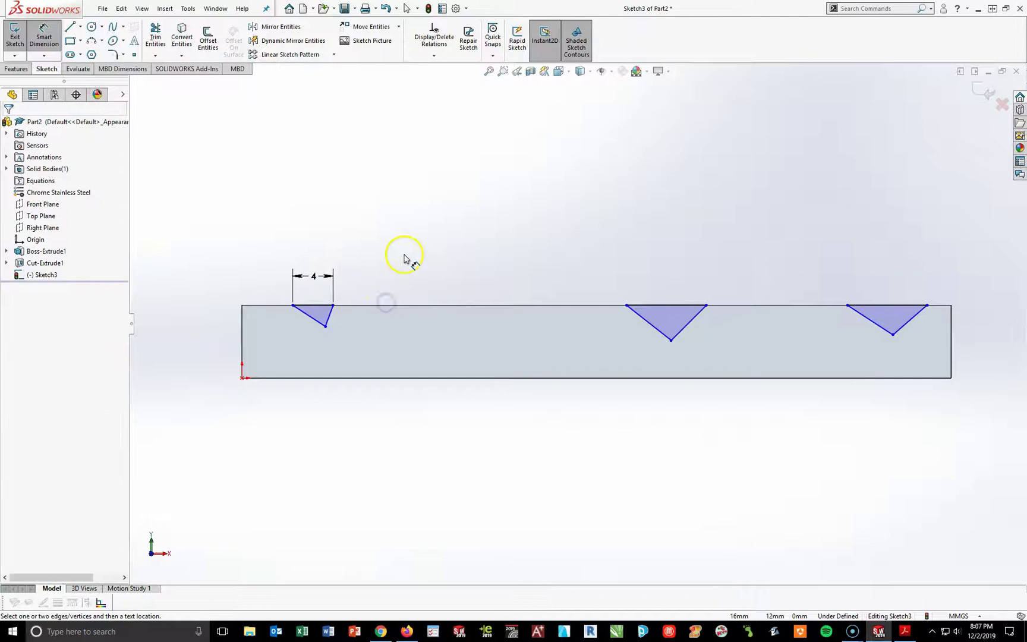
key(Escape)
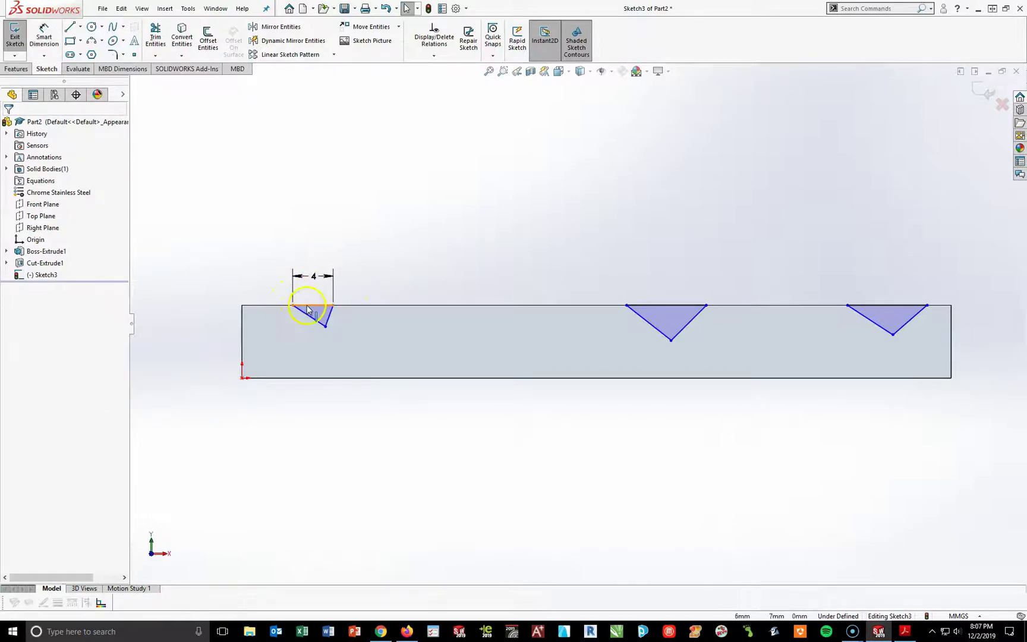
Add an Equal relation between the top edges of the three V triangles.
click(335, 316)
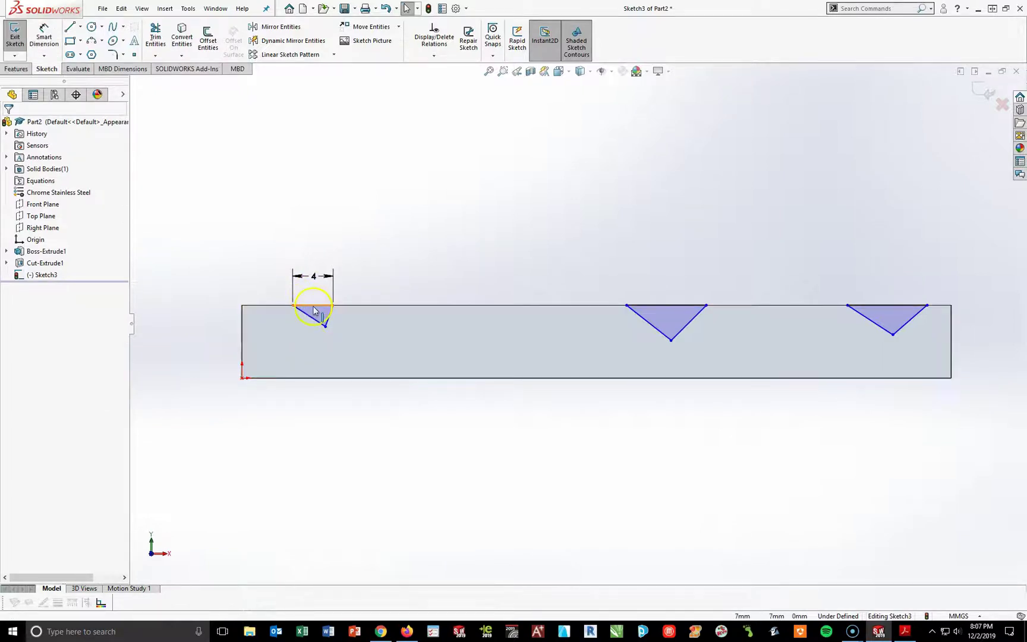
ctrl+click(656, 305)
ctrl+click(853, 314)
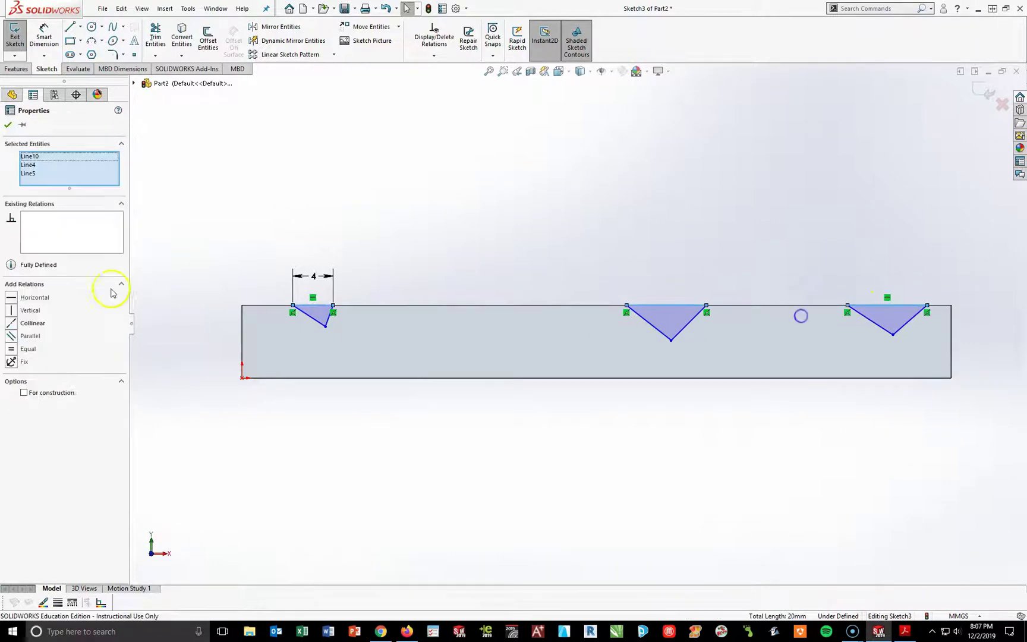
click(10, 350)
click(416, 478)
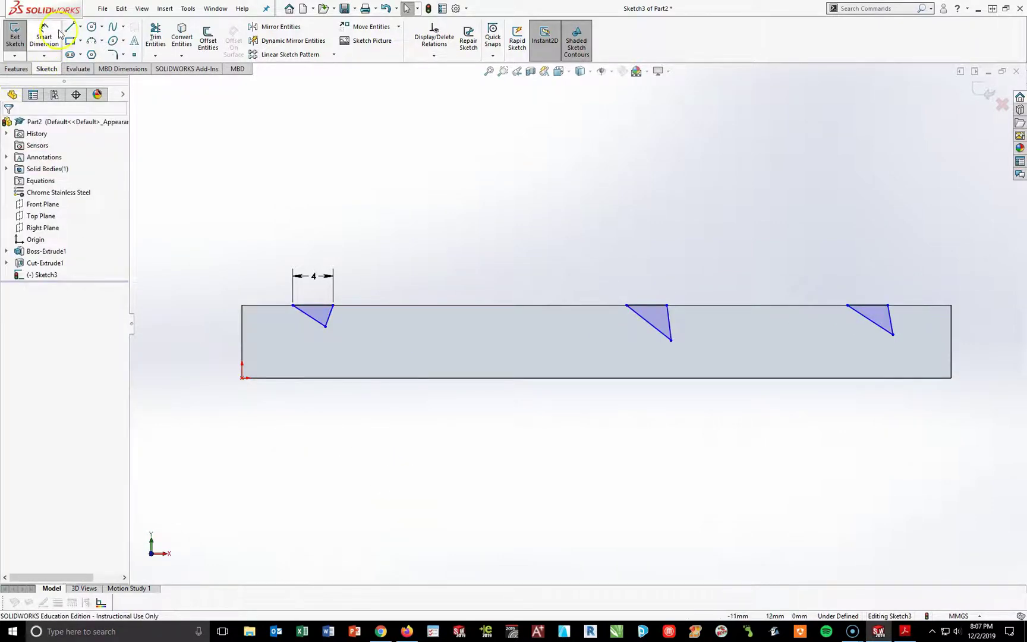
Check the groove spacing on the PDF drawing in Acrobat Reader and dimension the right V's point 5.7 mm from the face's right end in SOLIDWORKS.
click(904, 633)
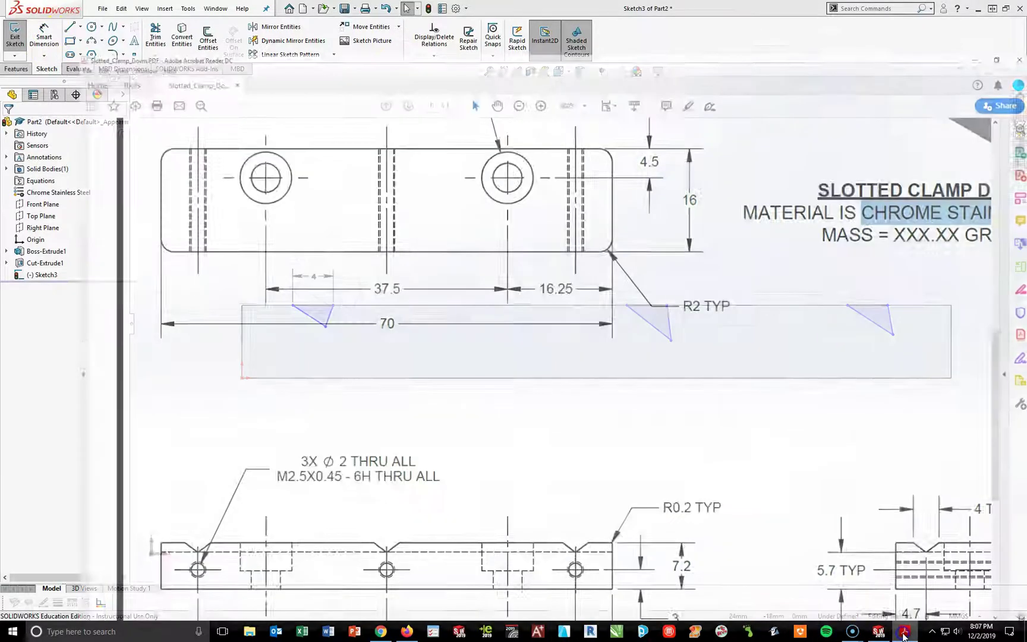
scroll(344, 584, down, 2)
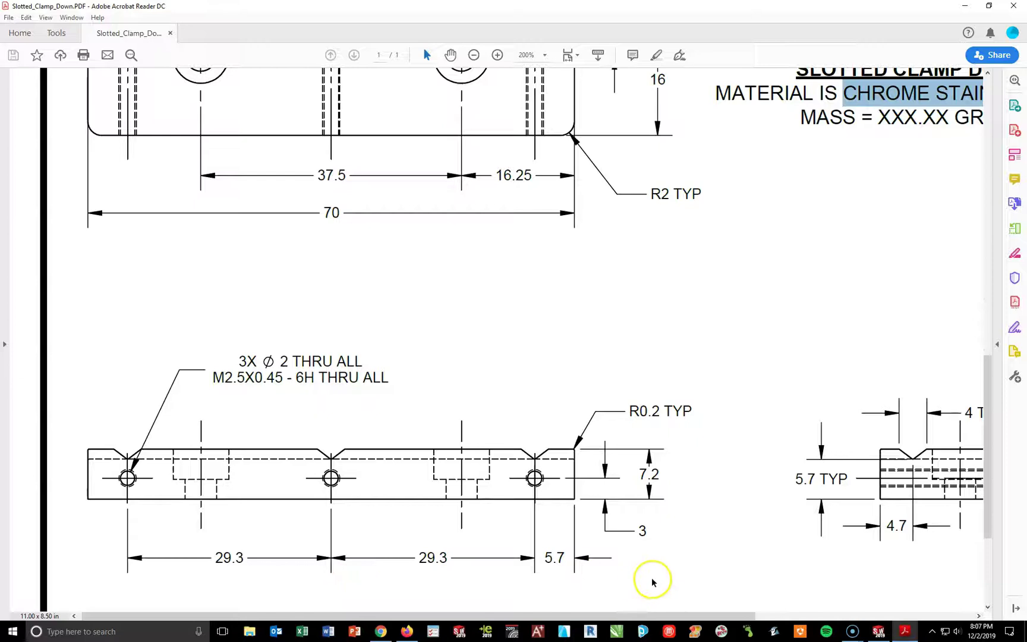
click(904, 631)
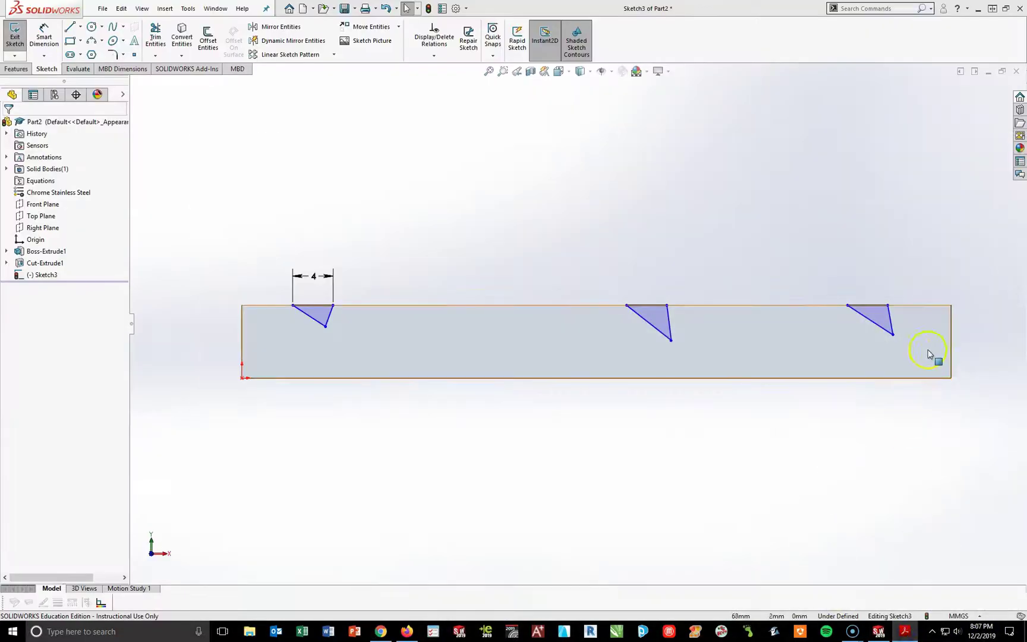
click(44, 37)
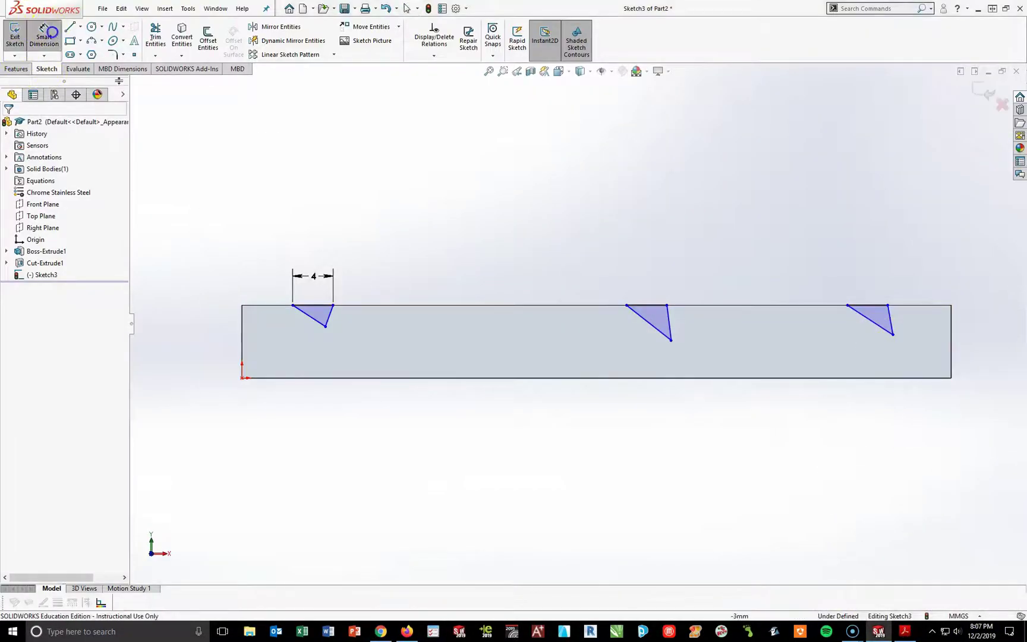
click(891, 334)
click(951, 365)
click(928, 409)
text(5.7)
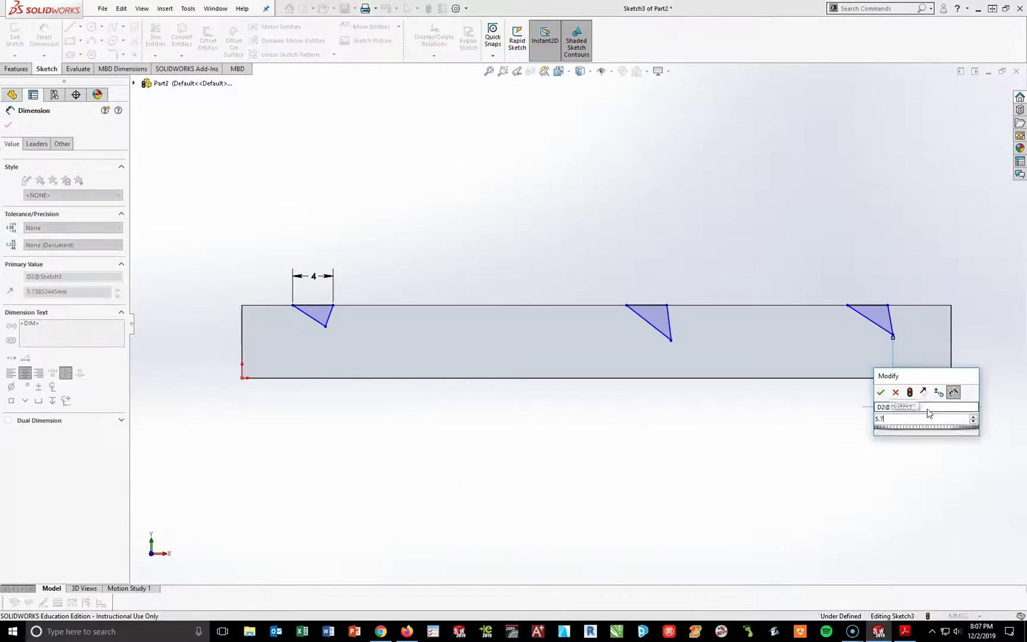
key(Return)
Set the precision of the right V point's offset dimension to one decimal place (.1).
click(69, 244)
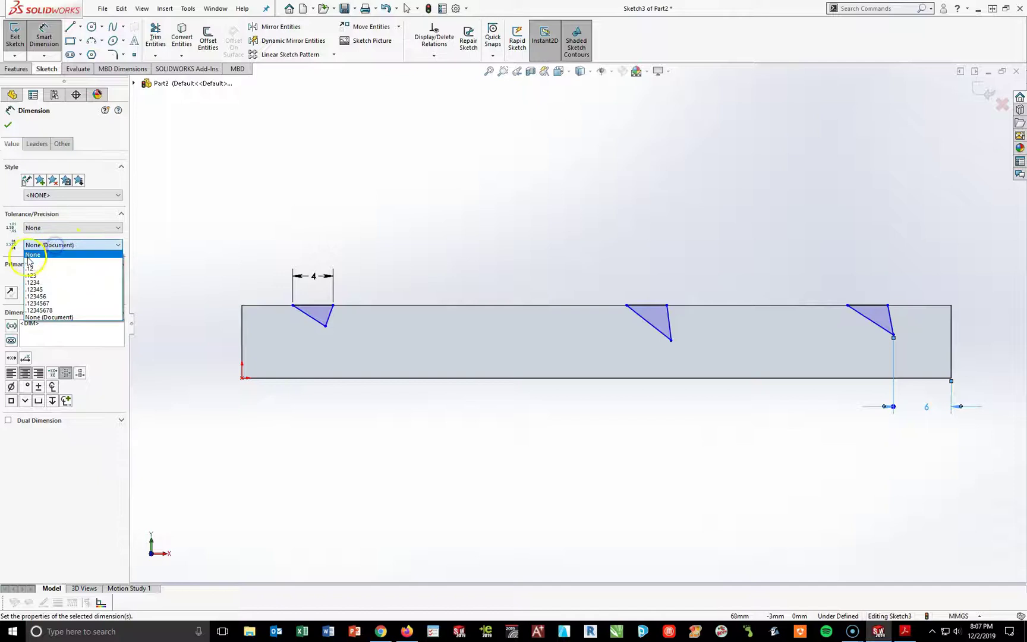
click(41, 268)
click(654, 477)
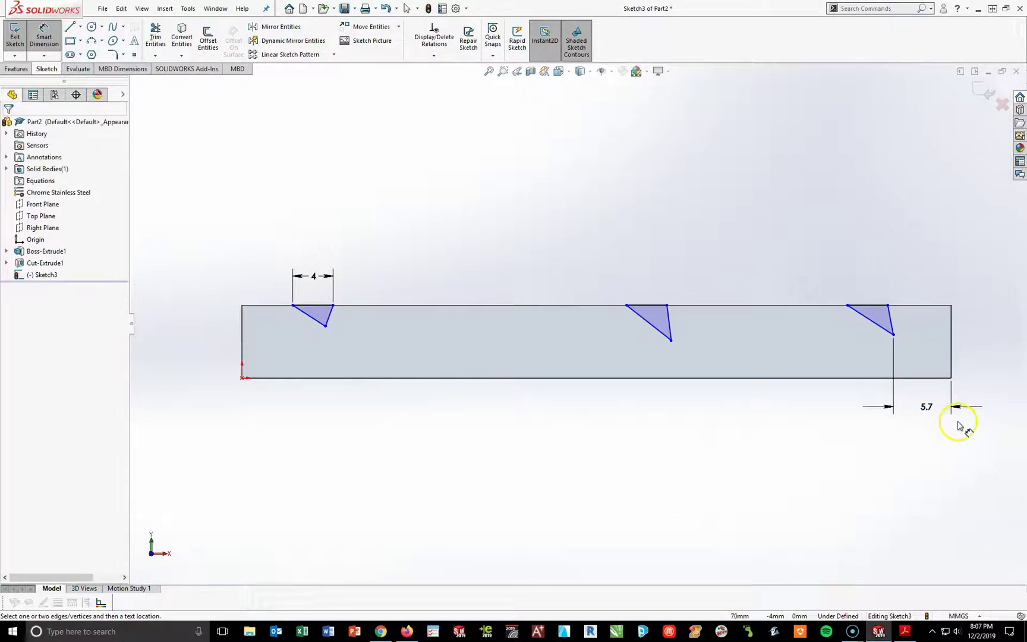
Check the groove spacing on the PDF drawing in Acrobat Reader and dimension the middle V's point 29.3 mm from the right V's point in SOLIDWORKS.
click(903, 631)
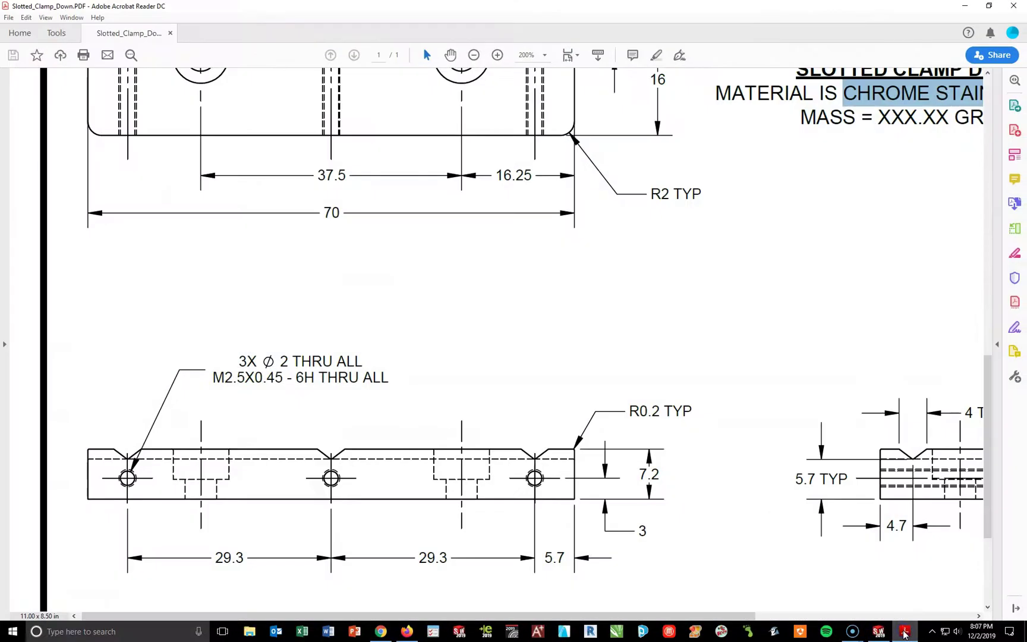
click(904, 632)
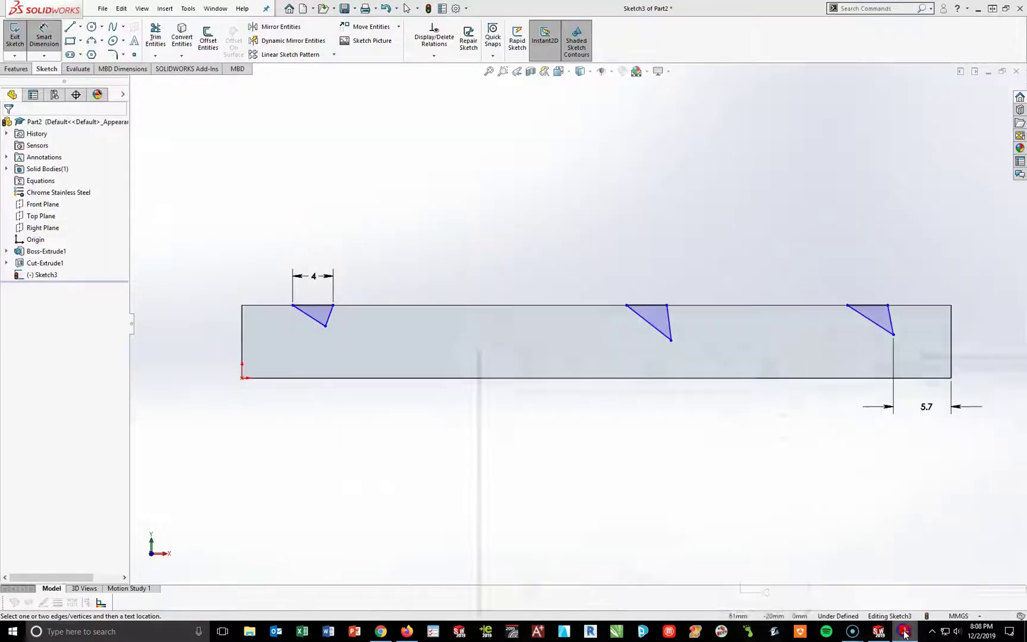
click(893, 335)
click(671, 340)
click(731, 412)
text(29.3)
key(Return)
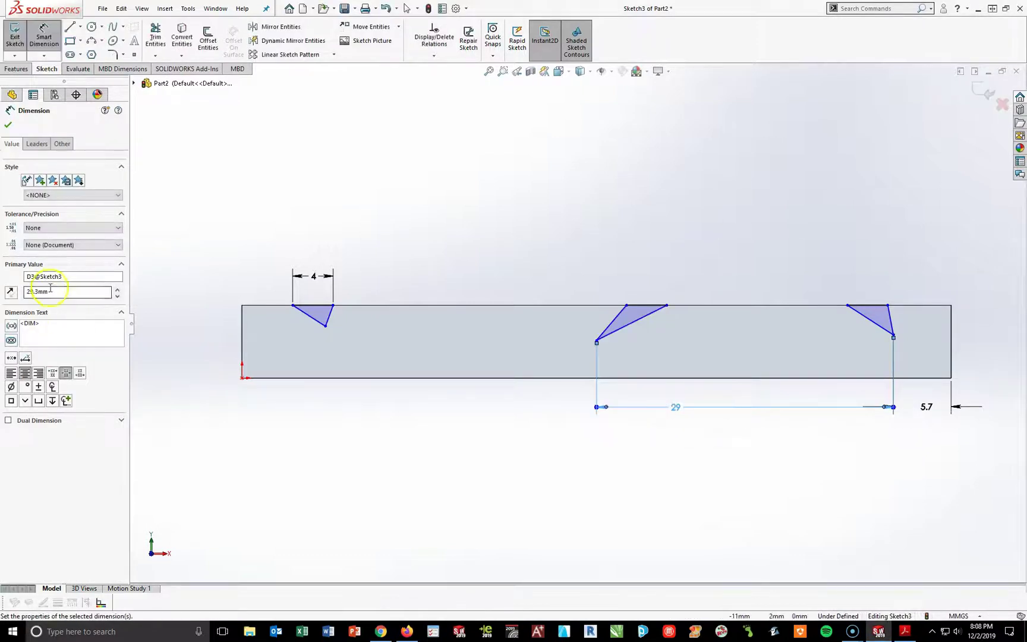
Set the precision of the spacing dimension between the middle and right V points to show one decimal place.
click(45, 245)
click(44, 266)
click(458, 488)
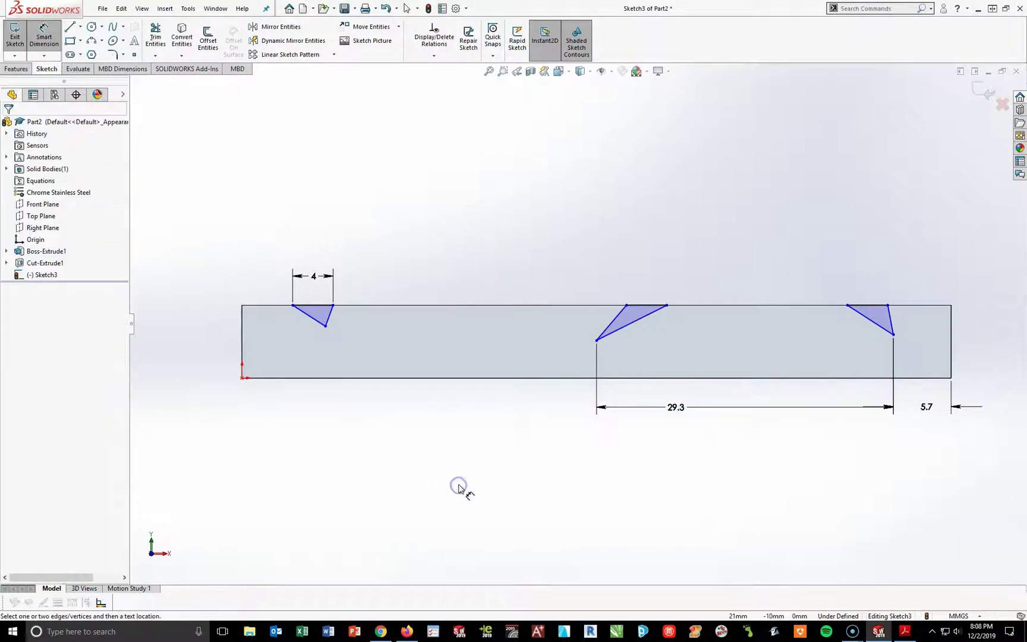
Dimension the left V's point 29.3 mm from the middle V's point and open the precision choices for that dimension.
click(597, 341)
click(325, 325)
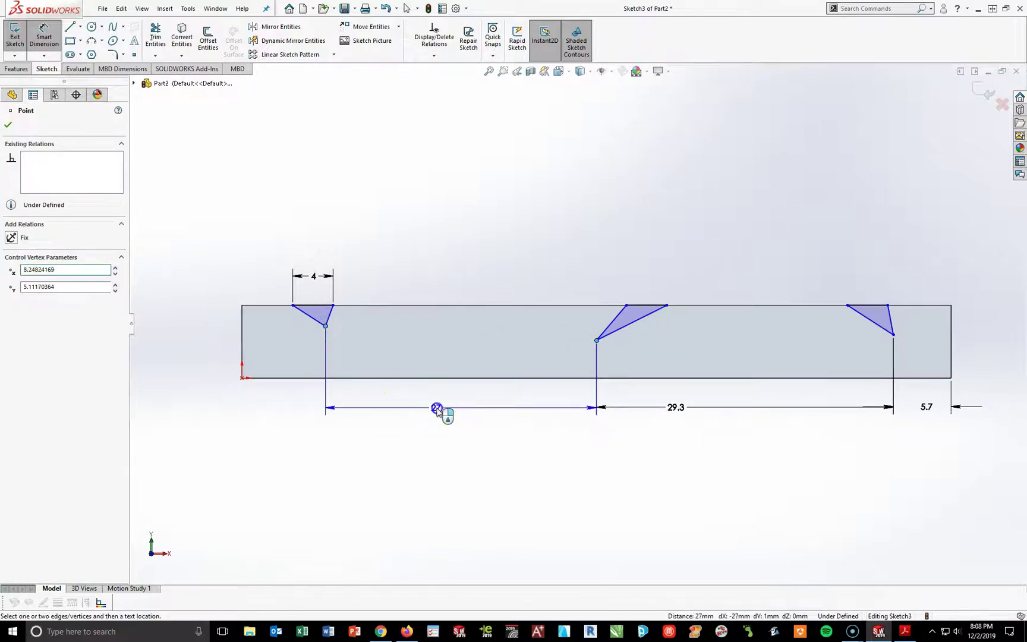
click(437, 410)
text(29.3)
key(Return)
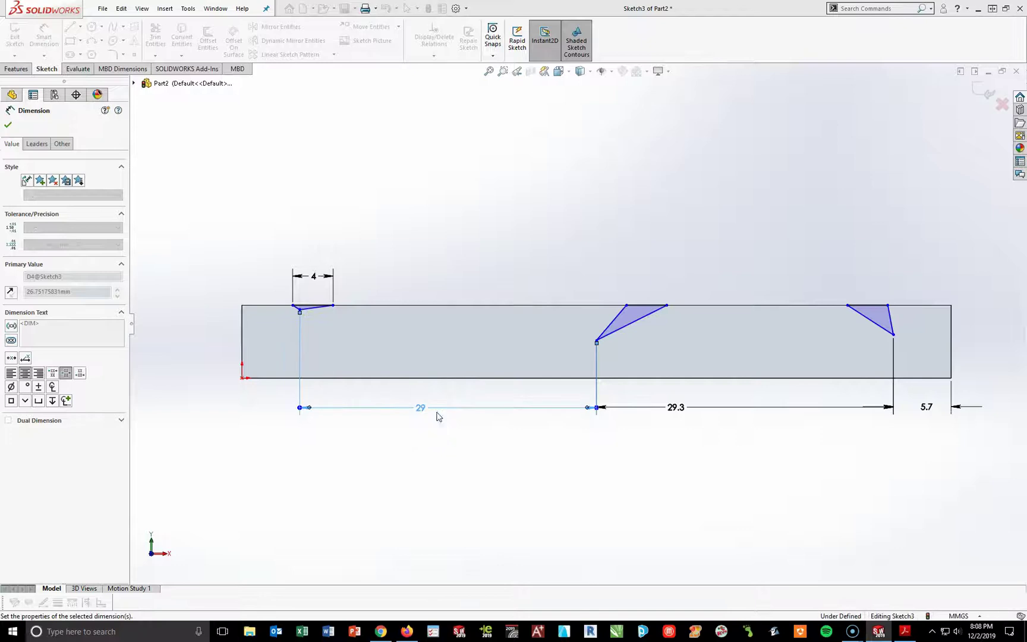
click(66, 248)
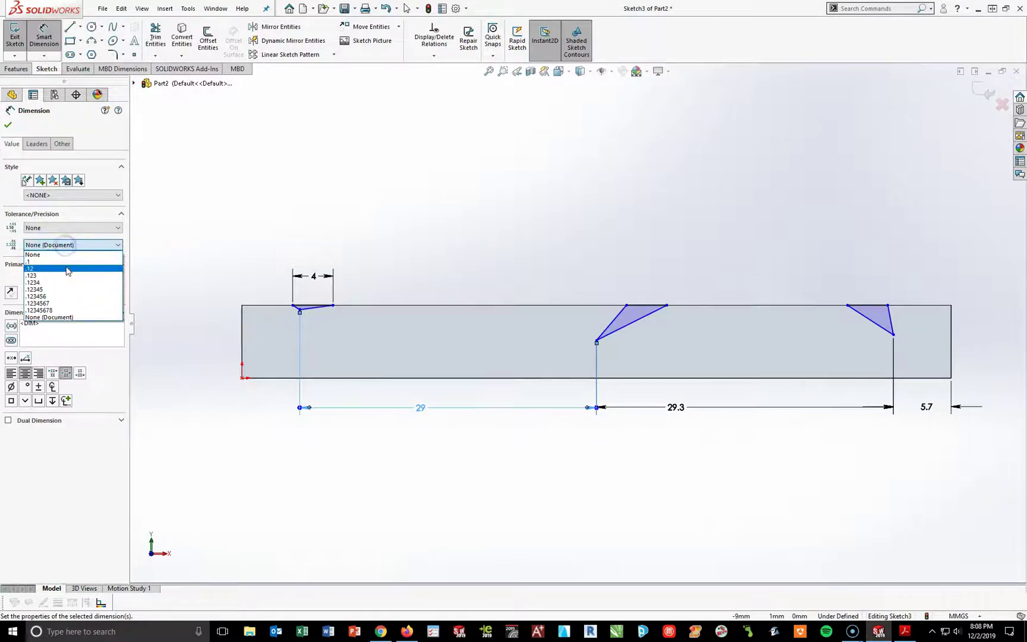